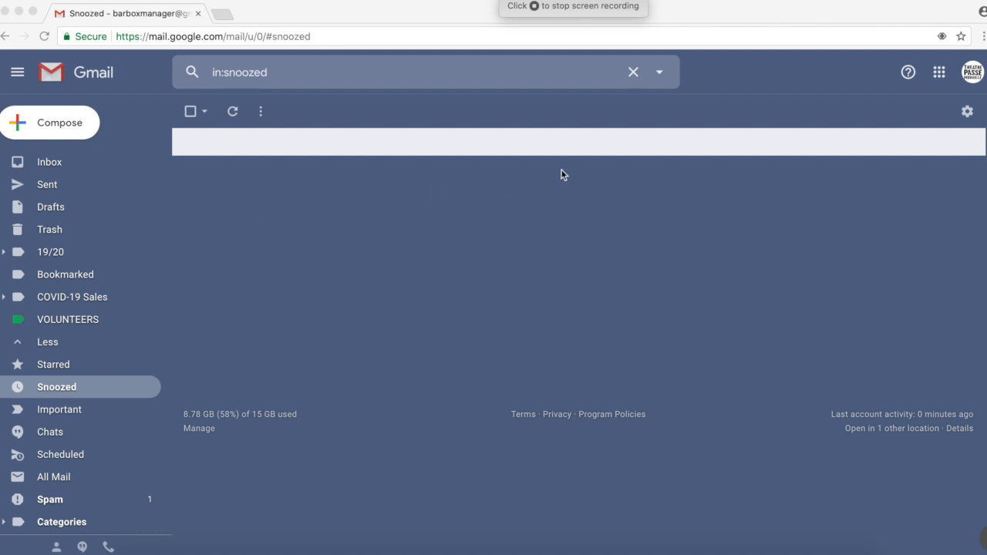
Open Google Drive from Gmail and create a new blank Google Sheets spreadsheet.
click(938, 74)
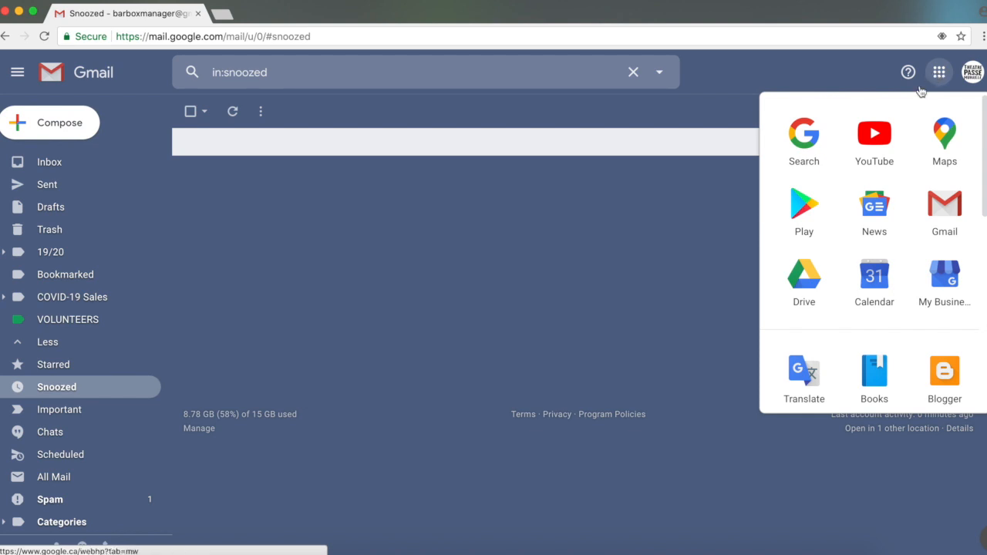
click(811, 276)
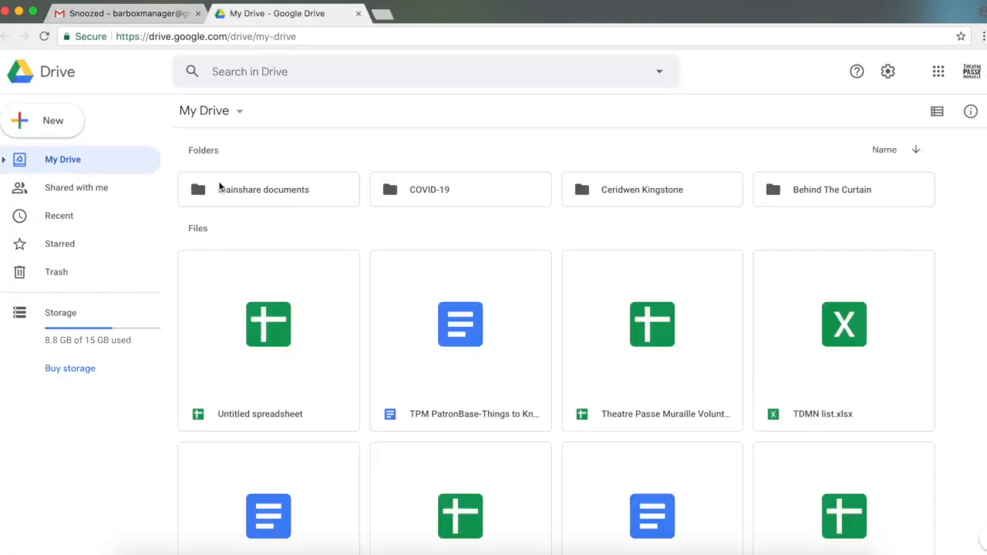
click(46, 127)
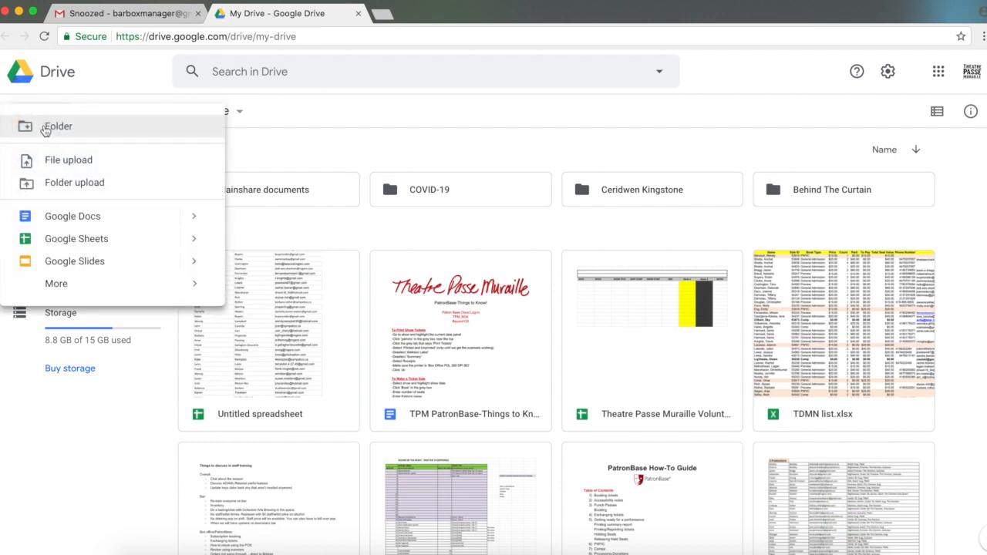
click(85, 239)
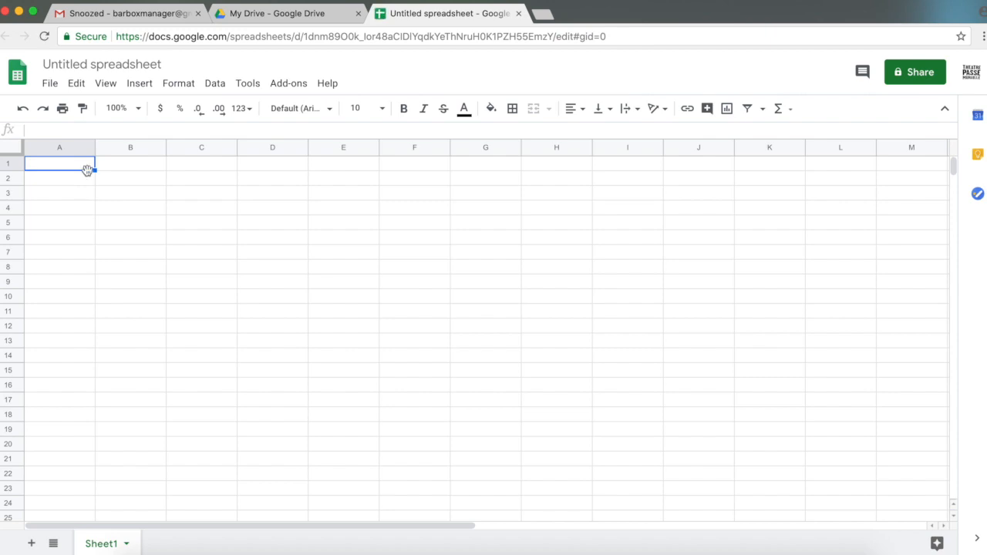
Enter the title "Grocery Shopping List" in A1 and the heading "Fruits & Veggies" in A3.
click(69, 134)
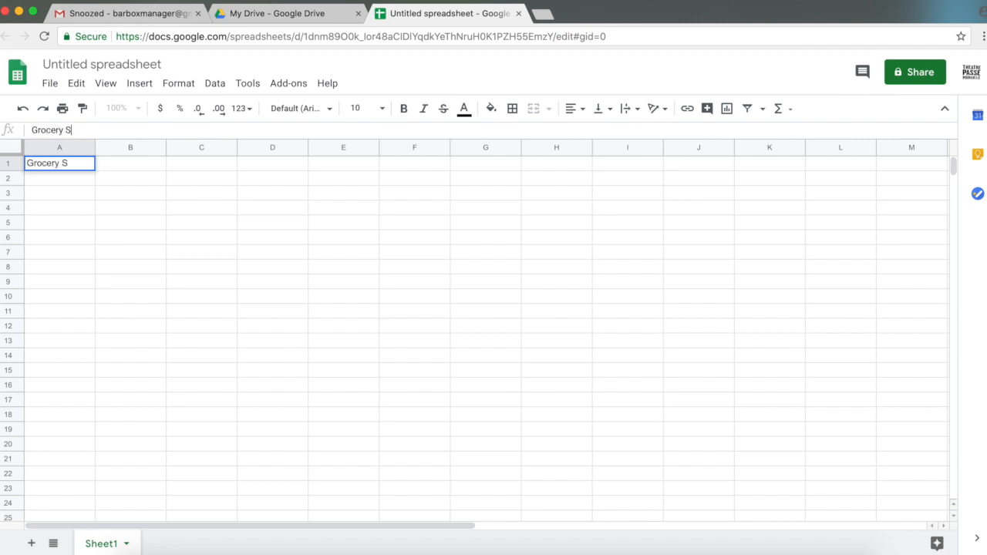
text(Grocery Shopping List)
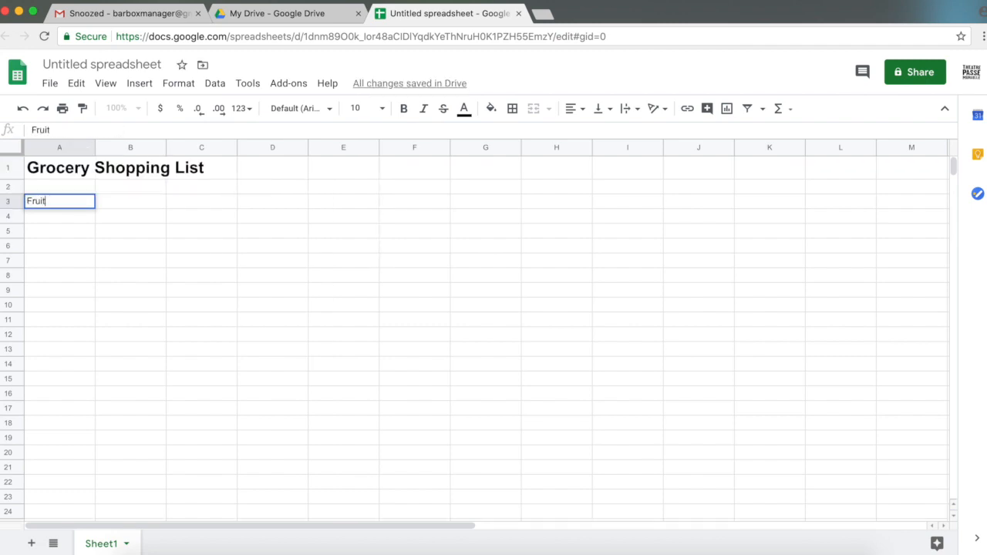
text(s & Veggies)
key(Tab)
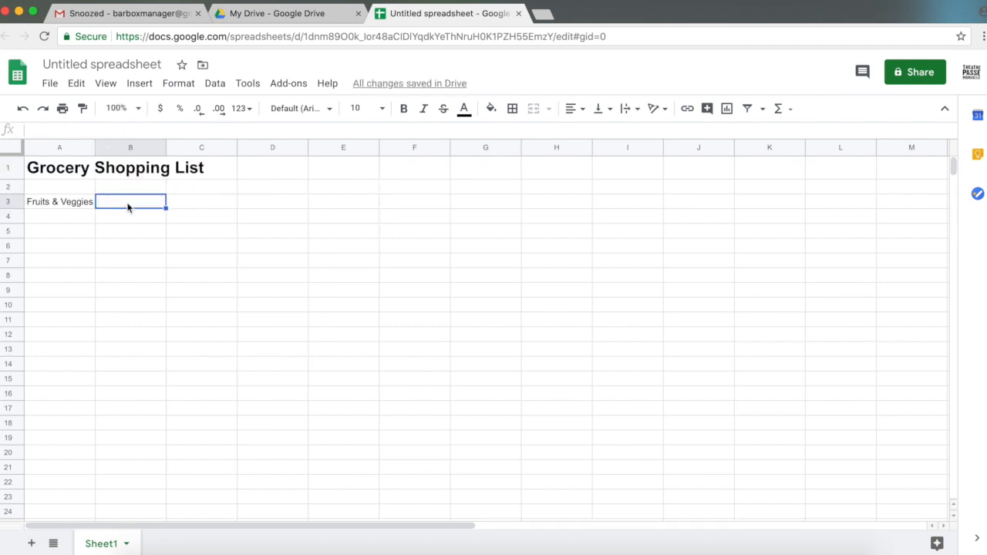
Enter the headings Meats, Breads and "Hummus & Cheese" in B3:D3 and widen column D to fit its heading.
text(Meats)
key(Tab)
text(Breads)
key(Tab)
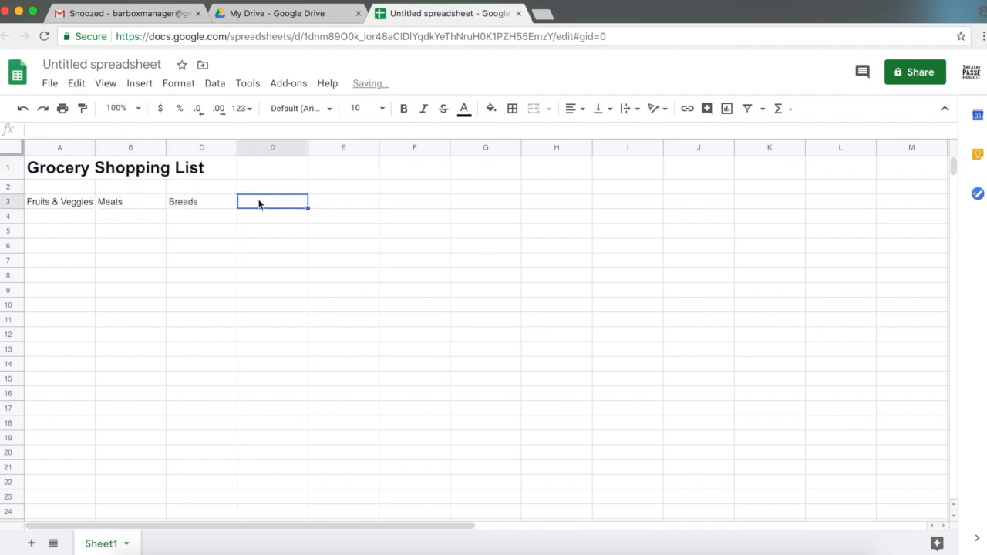
text(Hummus & Cheese)
key(Return)
drag(309, 146, 331, 146)
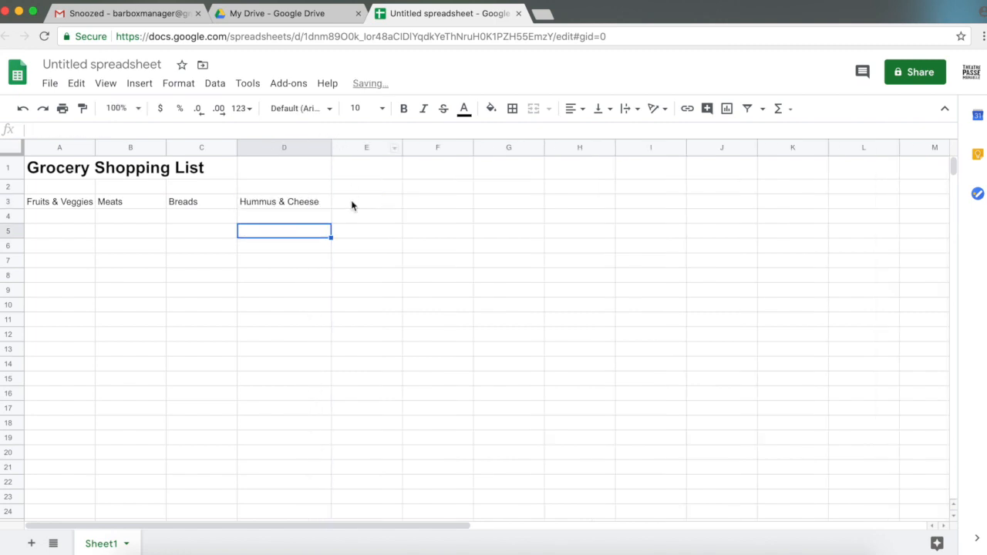
Enter the headings Breakfast in E3 and "Water, Cookies & Juice" in F3, and wrap the text in F3.
click(352, 203)
text(Breakfast)
key(Tab)
text(Water, Cookies & Juice)
click(439, 245)
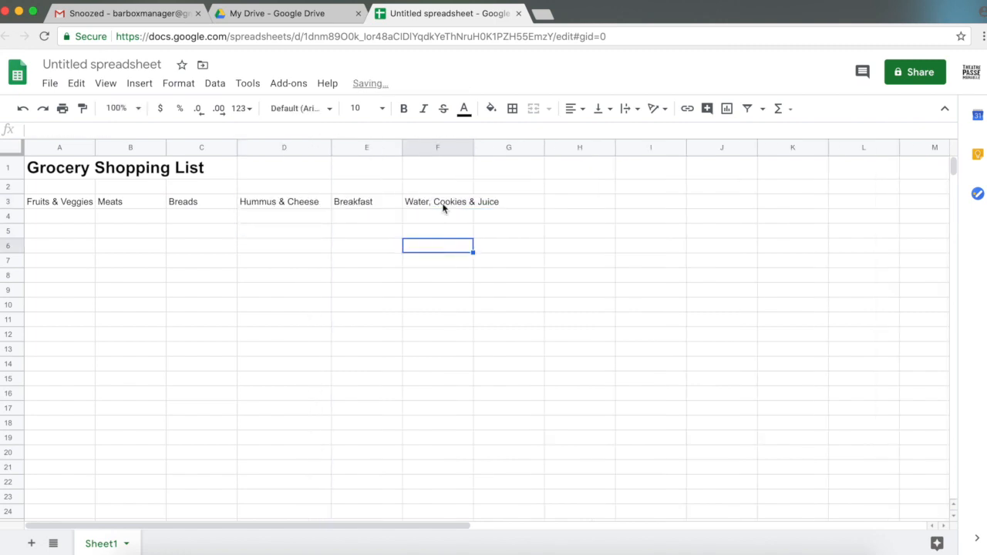
click(442, 203)
click(630, 109)
click(645, 132)
Enter the headings "Baking & Oil", "Chips & Alcohol" and "Rice, Crackers & Soup" in G3:I3.
key(Tab)
text(Baking & Oil)
key(Tab)
text(Chips & Alcohol)
key(Return)
click(594, 212)
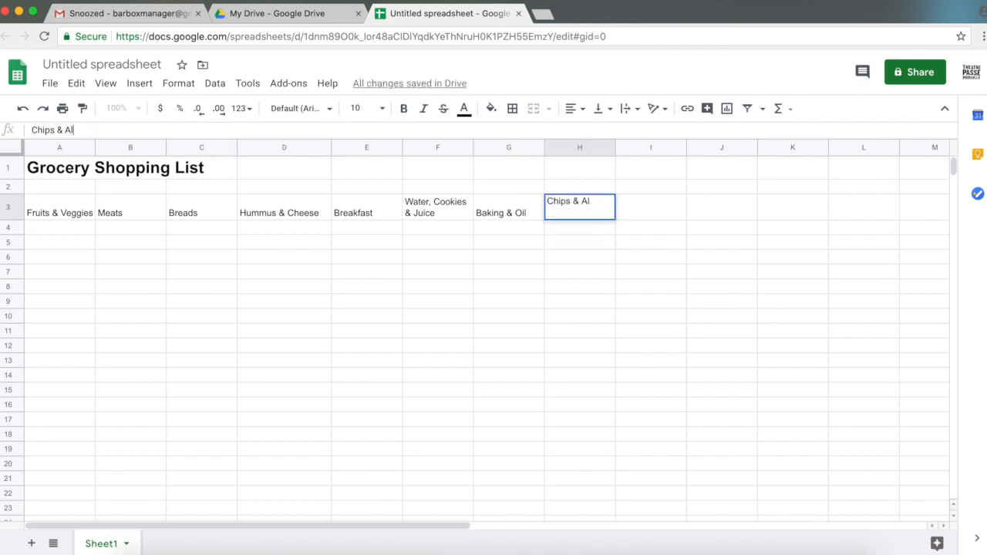
text(cohol)
key(Tab)
text(Rice, Crackers & Soup)
click(722, 286)
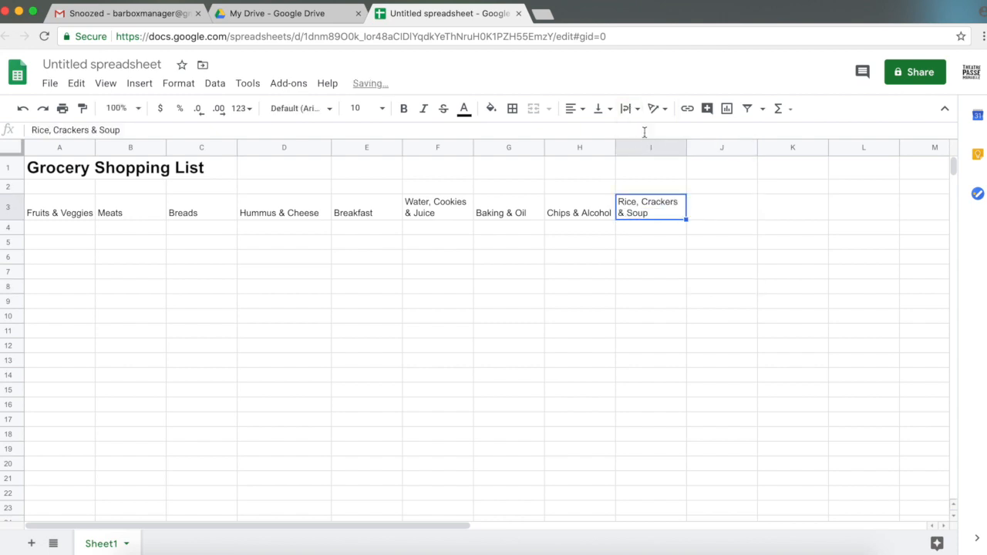
Enter the headings "Pasta & Beans", Cleaning, Icecream and "Frozen Items" in J3:M3.
key(Tab)
text(Pasta & Beans)
key(Tab)
text(Cleaning)
key(Tab)
text(Icecream)
key(Tab)
text(Frozen Items)
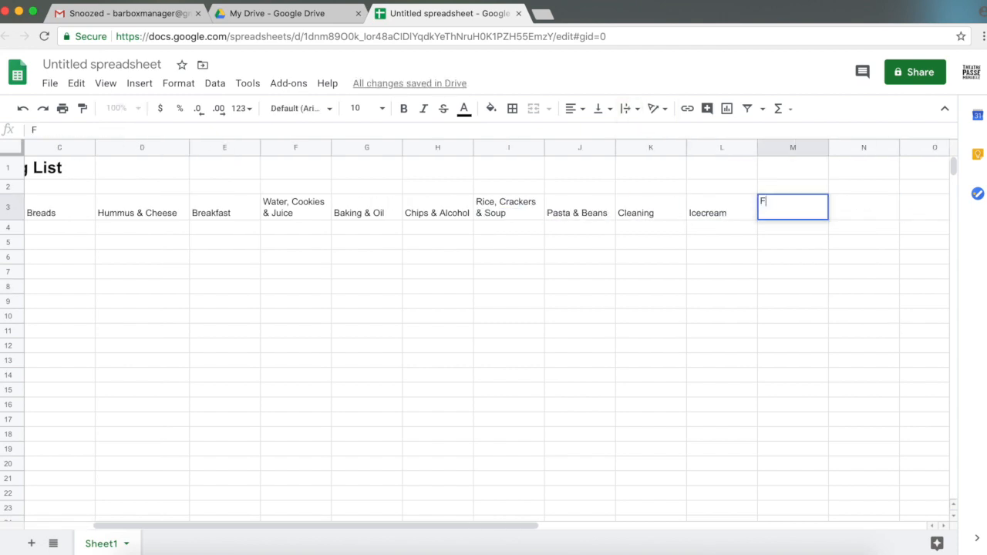
click(815, 273)
Fill the heading cells A3:M3 with light gray and set their font size to 8.
drag(59, 212, 782, 216)
click(491, 108)
click(599, 159)
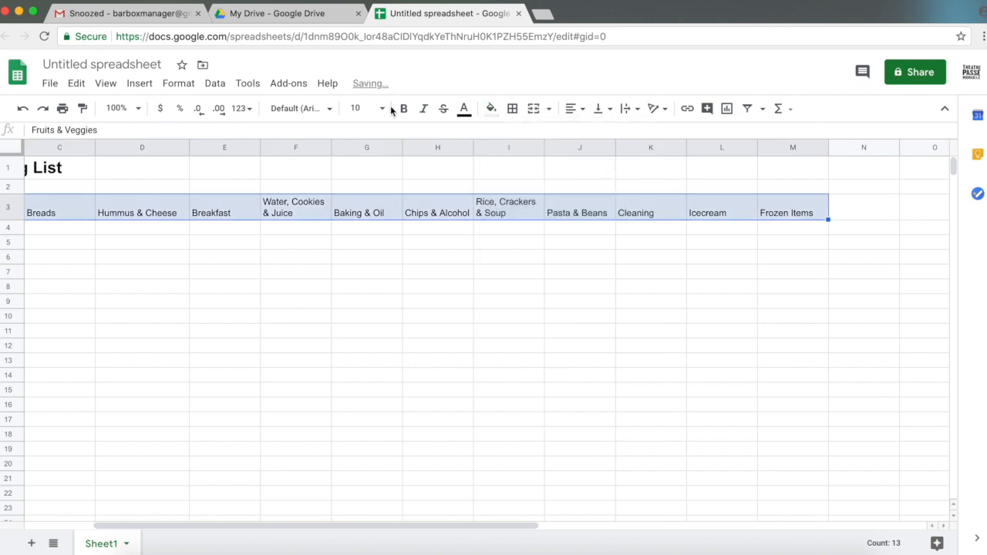
click(381, 109)
click(357, 181)
Apply all borders to the heading cells A3:M3 and center their text horizontally.
scroll(315, 274, left, 3)
drag(60, 207, 924, 207)
click(512, 108)
click(521, 132)
click(651, 252)
drag(59, 207, 923, 206)
click(574, 109)
click(590, 132)
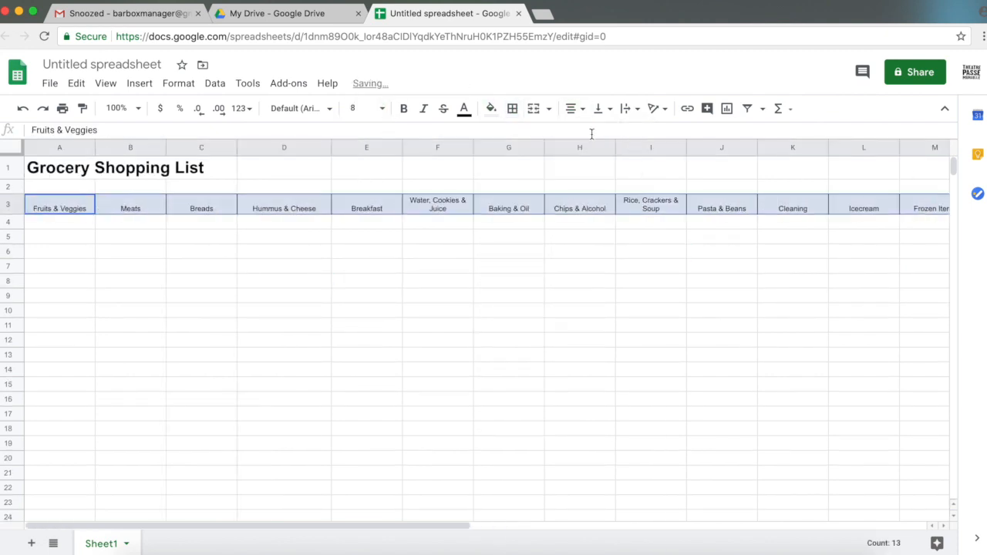
click(580, 222)
Insert an empty column between Fruits & Veggies and Meats and narrow it to about half the width.
click(126, 148)
right_click(125, 148)
click(163, 206)
drag(167, 147, 129, 148)
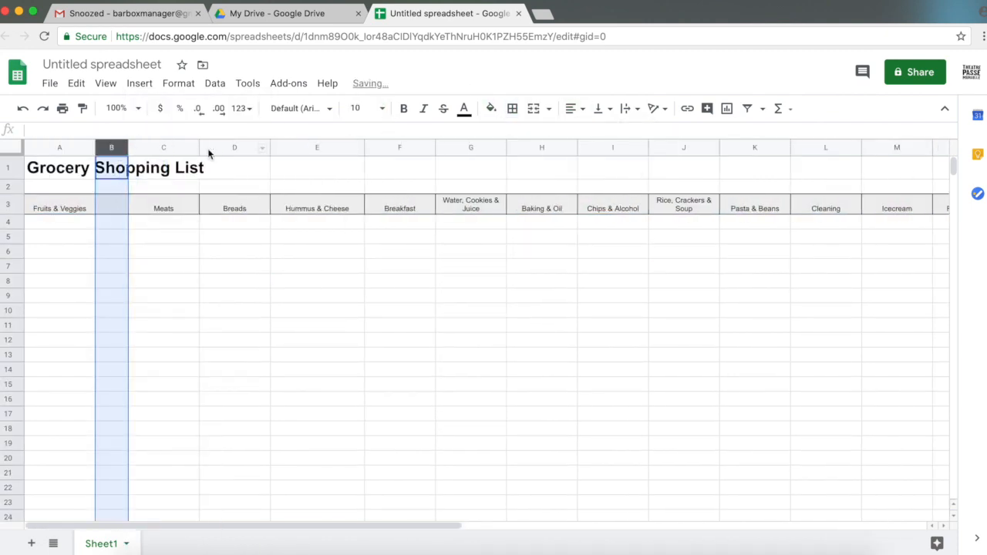
click(152, 146)
Insert empty columns before Breads, before Hummus & Cheese, before Breakfast and after Water, Cookies & Juice.
right_click(223, 147)
click(249, 215)
right_click(365, 148)
click(391, 210)
right_click(545, 148)
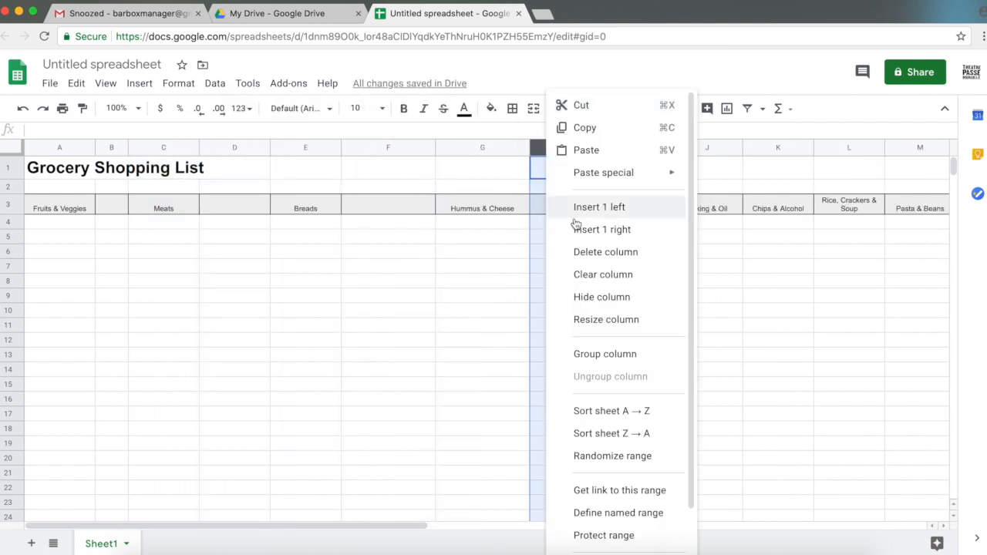
click(577, 215)
scroll(620, 177, right, 1)
right_click(620, 147)
click(655, 229)
Narrow the empty columns D, F and H to about the width of column B.
scroll(270, 176, left, 1)
drag(269, 148, 231, 147)
drag(397, 148, 337, 148)
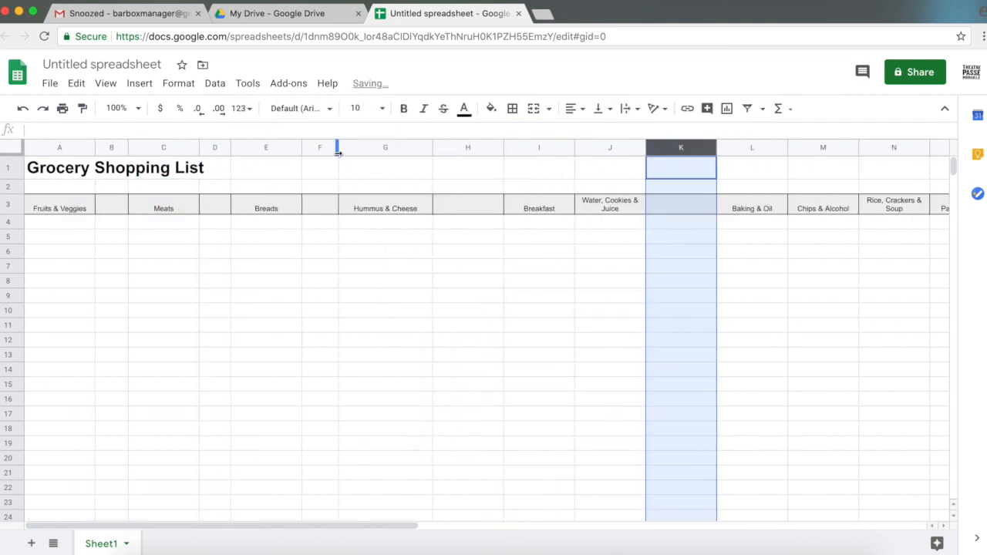
drag(503, 147, 464, 147)
right_click(552, 148)
click(590, 230)
click(22, 109)
Insert a narrow empty column after Breakfast and narrow the empty column after Water, Cookies & Juice.
right_click(562, 149)
click(594, 213)
drag(605, 147, 566, 148)
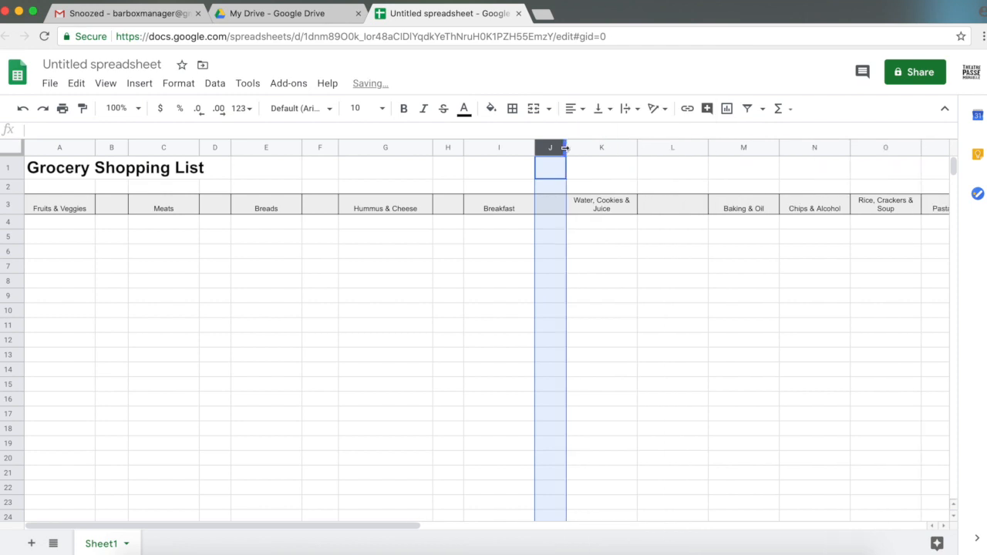
drag(708, 148, 666, 147)
Insert narrow empty columns after Baking & Oil and after Chips & Alcohol.
right_click(753, 148)
click(785, 212)
drag(808, 148, 777, 150)
right_click(790, 148)
click(822, 209)
drag(848, 148, 807, 148)
Insert narrow empty columns after Rice, Crackers & Soup and after Pasta & Beans.
right_click(684, 148)
click(716, 212)
drag(745, 147, 704, 148)
right_click(788, 147)
click(818, 211)
drag(846, 147, 805, 147)
Insert narrow empty columns after Cleaning and after Icecream.
right_click(665, 148)
click(697, 212)
drag(714, 147, 682, 147)
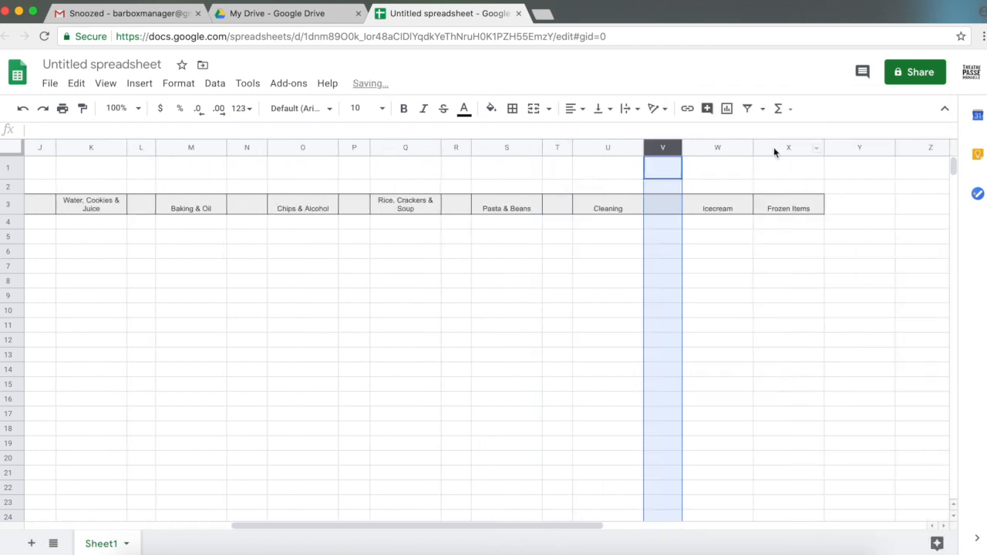
right_click(774, 147)
click(805, 212)
drag(824, 148, 793, 148)
Apply all borders to the range A4:Y22 below the headings.
click(66, 223)
scroll(313, 385, right, 10)
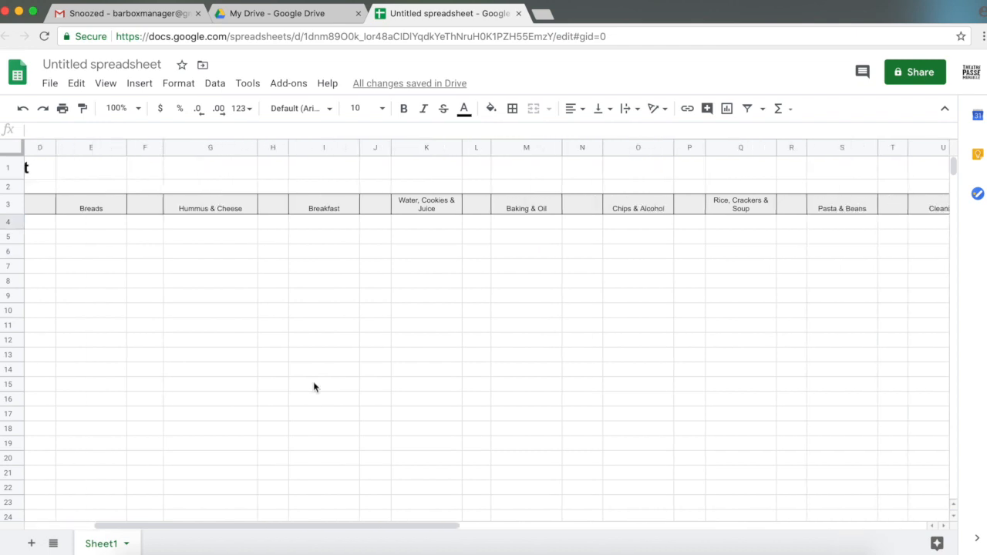
scroll(313, 386, right, 2)
scroll(313, 385, down, 1)
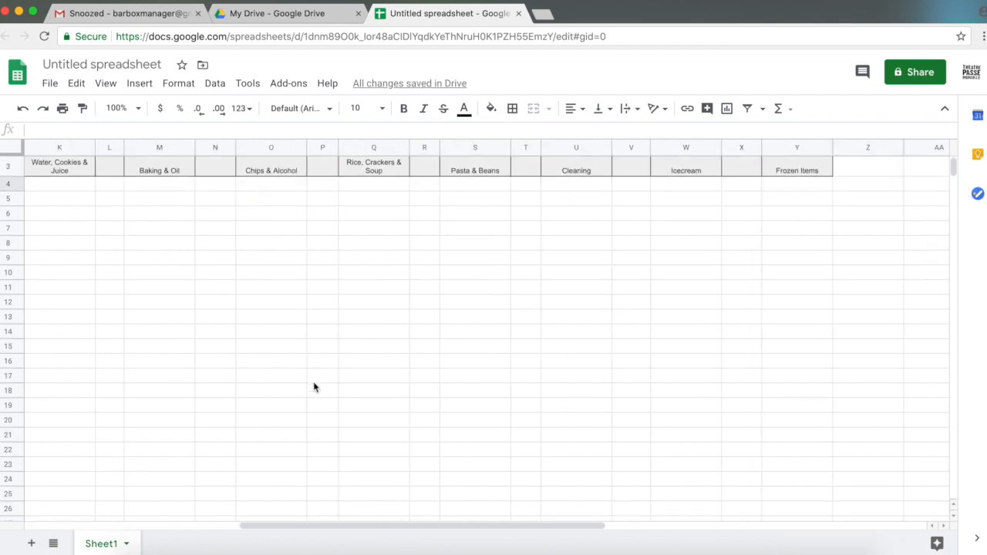
shift+click(797, 454)
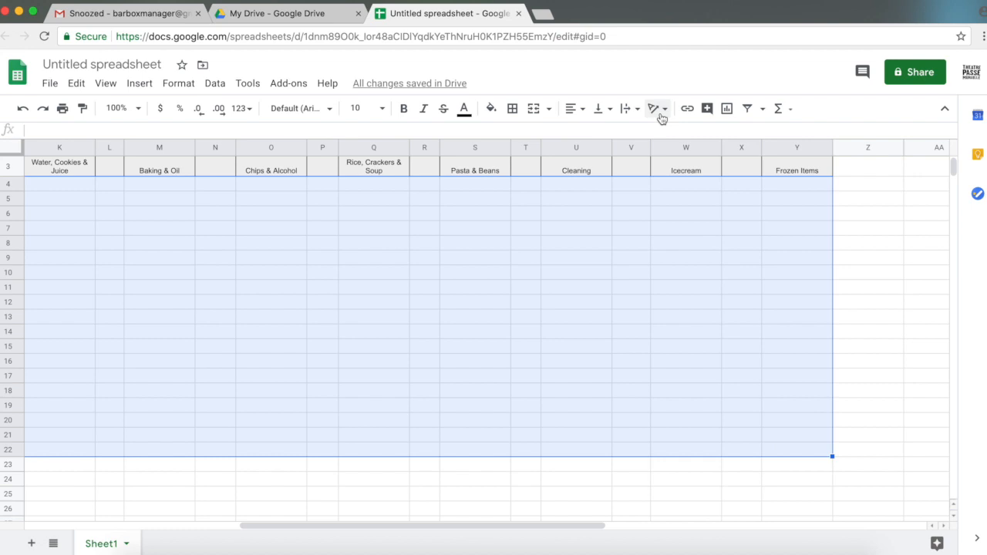
click(511, 112)
click(518, 136)
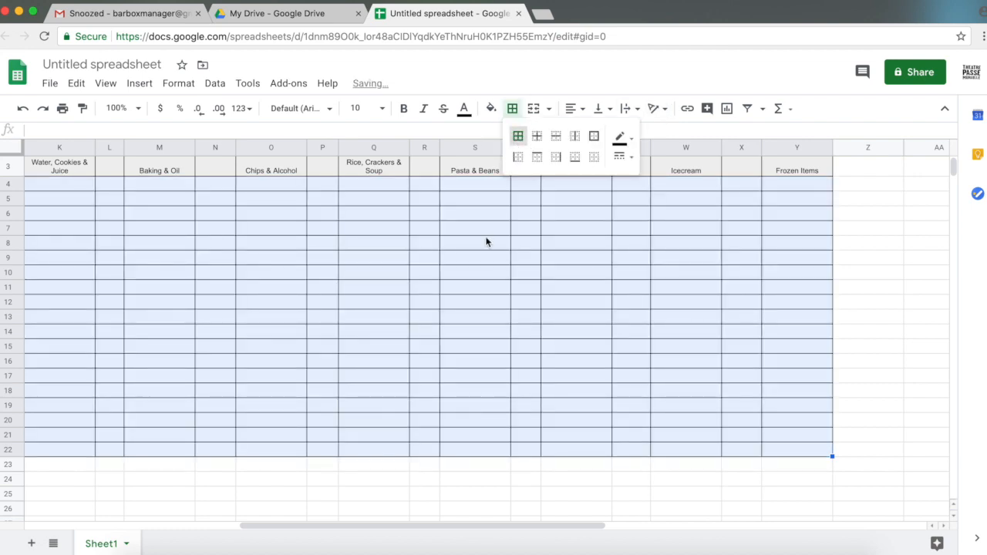
click(485, 242)
Fill the Fruits & Veggies price cells B4:B22 with light yellow.
scroll(485, 242, left, 6)
scroll(485, 244, up, 1)
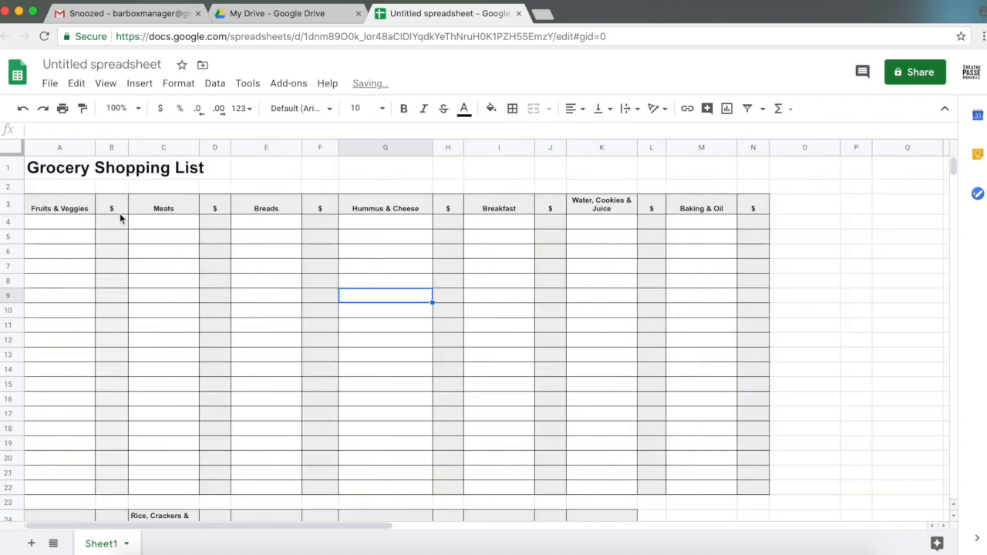
click(119, 221)
shift+click(111, 486)
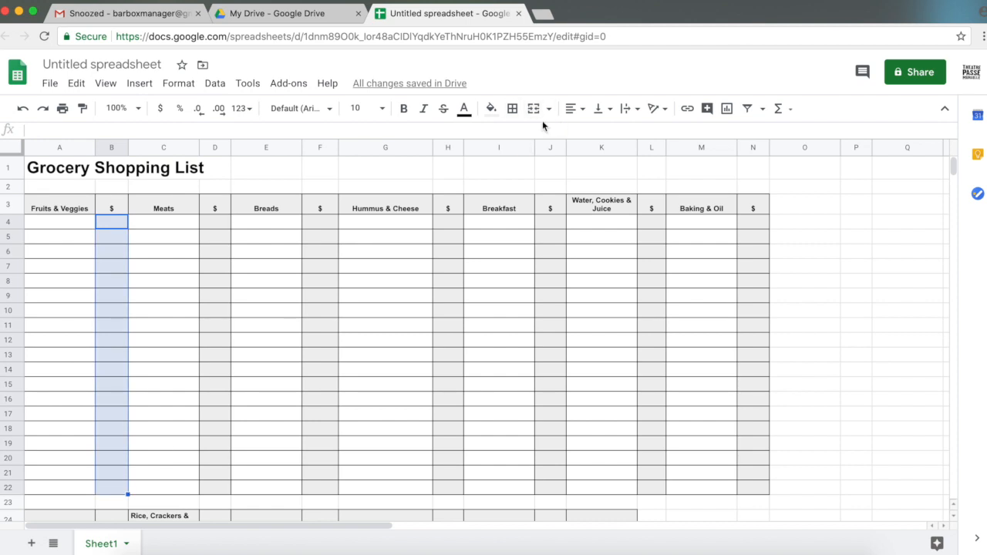
click(490, 108)
click(540, 190)
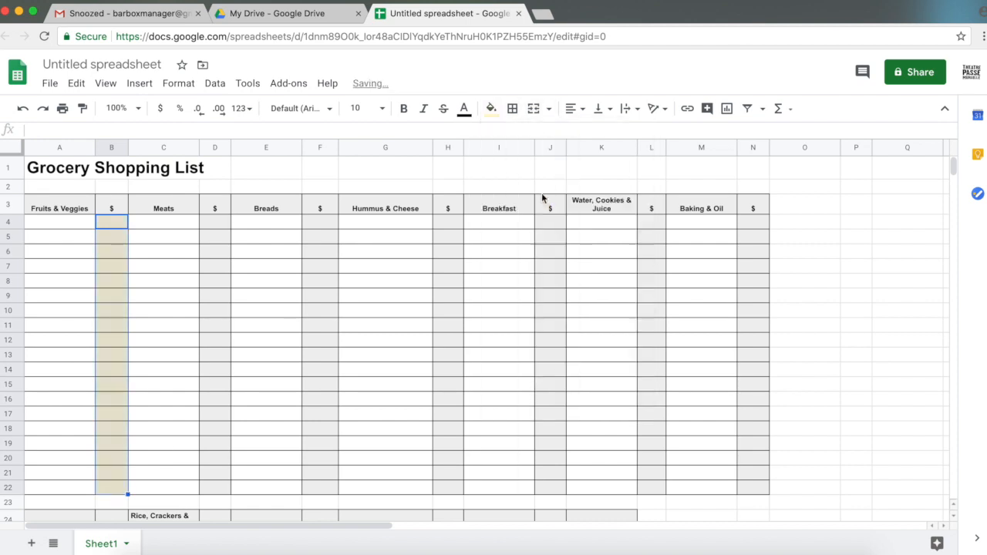
click(409, 280)
Copy the yellow price cells B4:B22 and paste them onto the Meats price cells D4:D22.
click(117, 228)
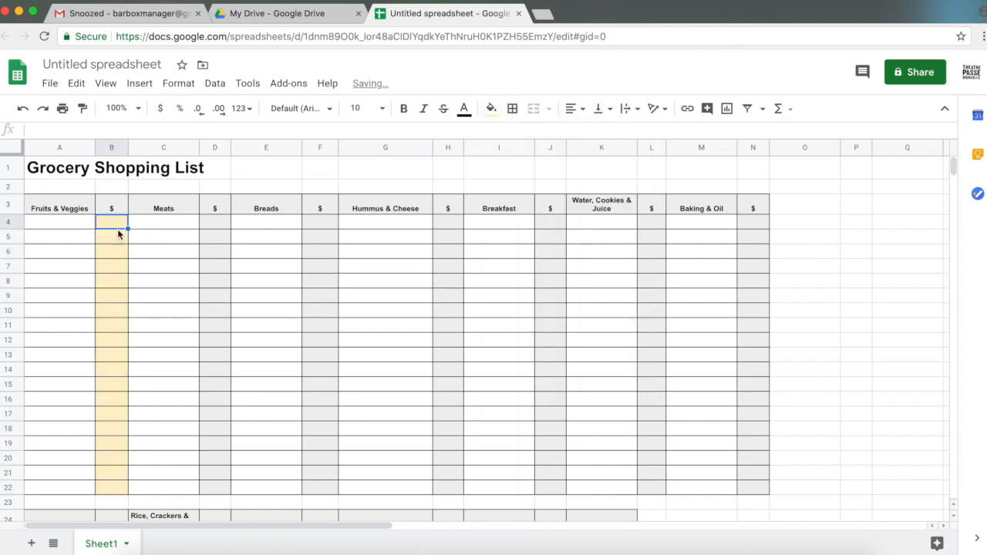
shift+click(111, 486)
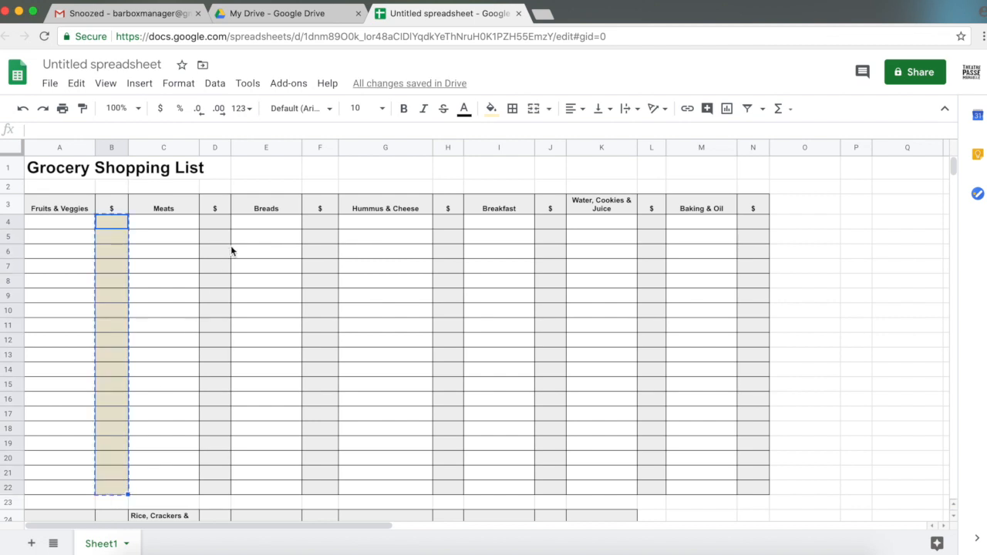
click(223, 224)
shift+click(223, 487)
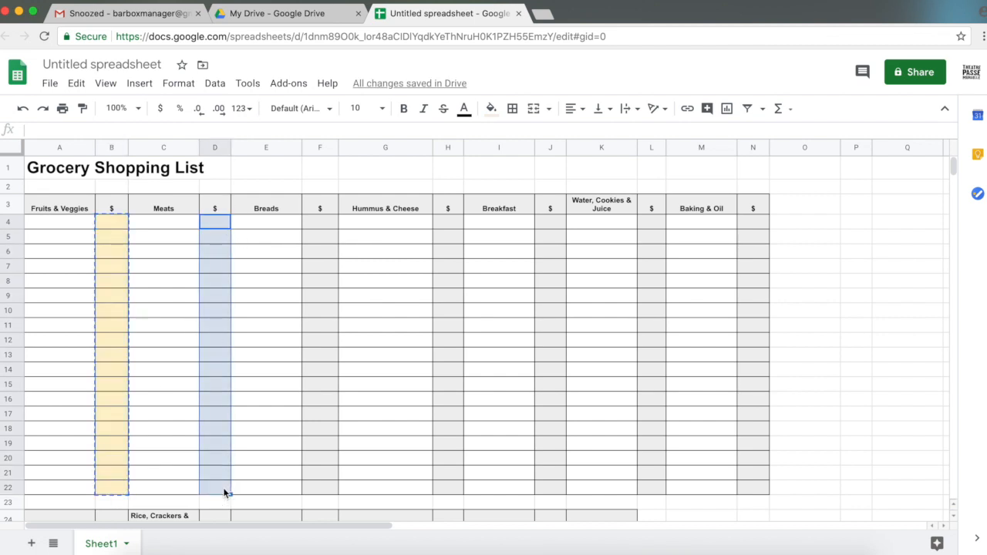
key(ctrl+v)
click(322, 227)
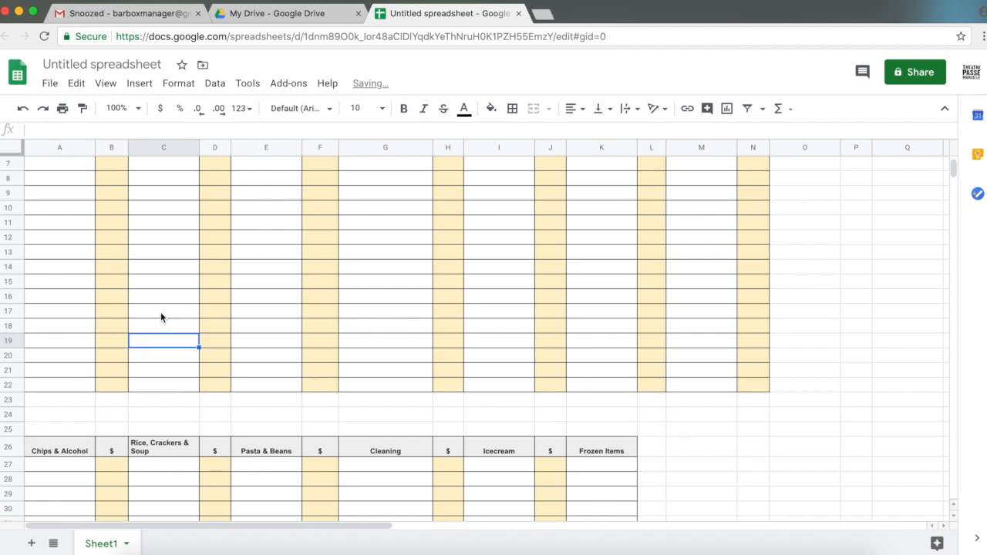
Add a SUM of the Fruits & Veggies prices B4:B22 in cell B23.
scroll(162, 317, up, 5)
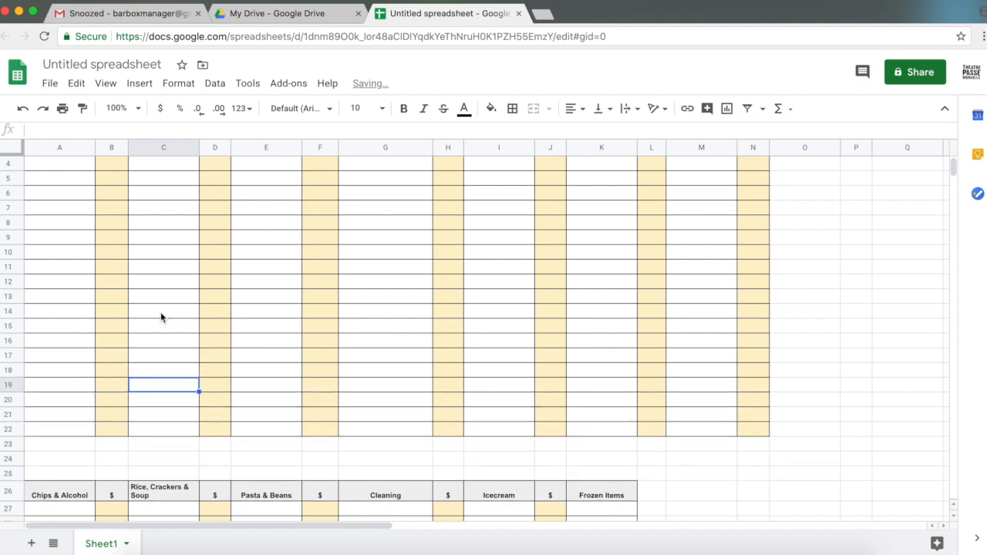
scroll(161, 311, down, 1)
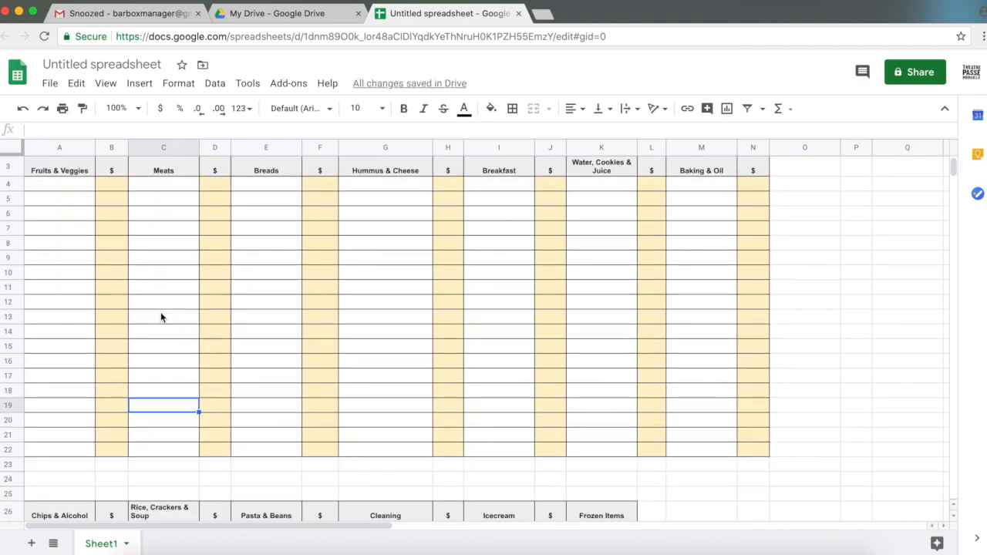
click(114, 184)
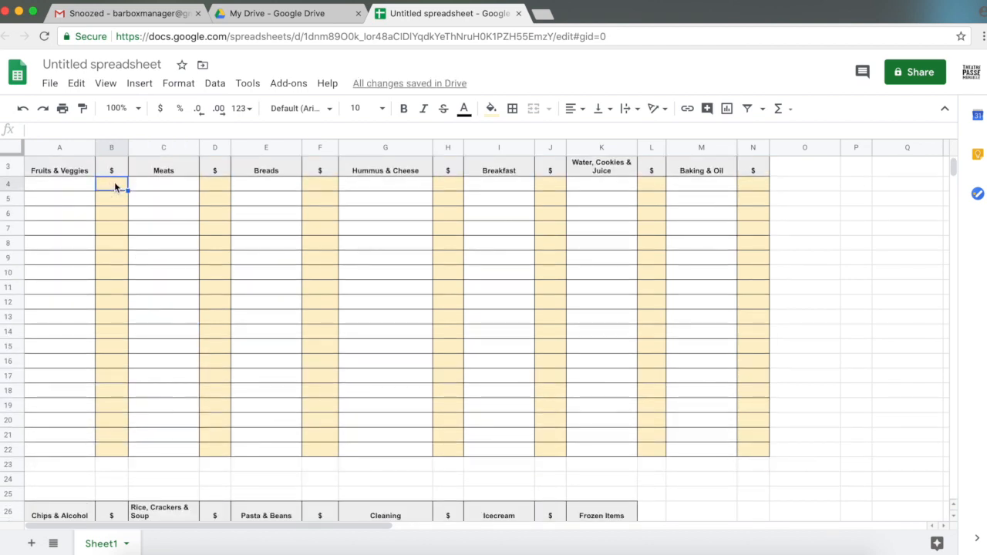
shift+click(113, 450)
click(780, 108)
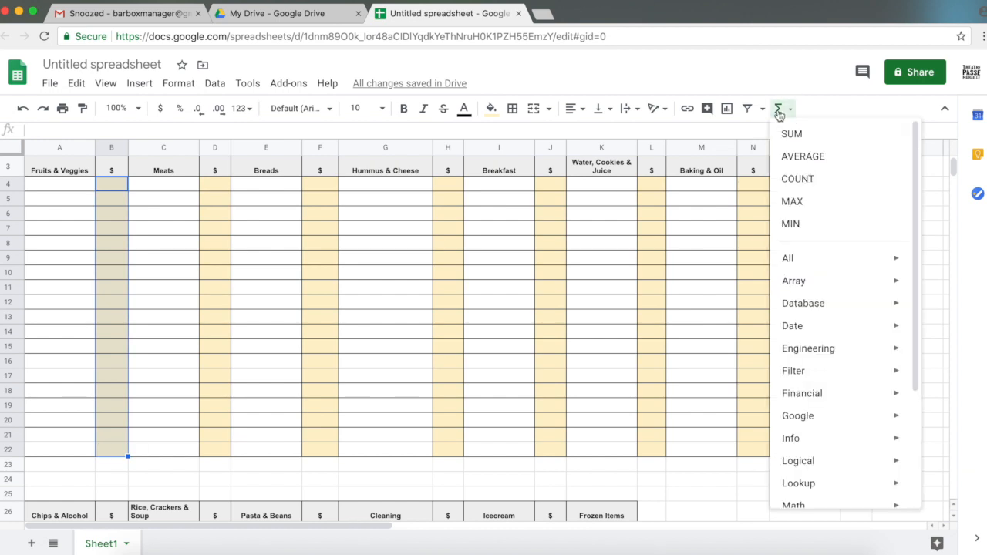
click(790, 134)
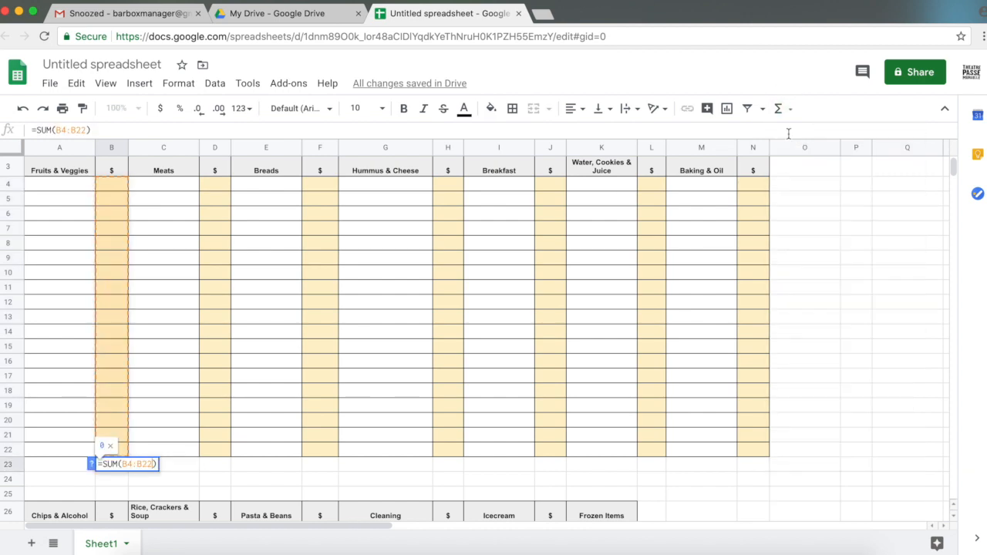
key(Return)
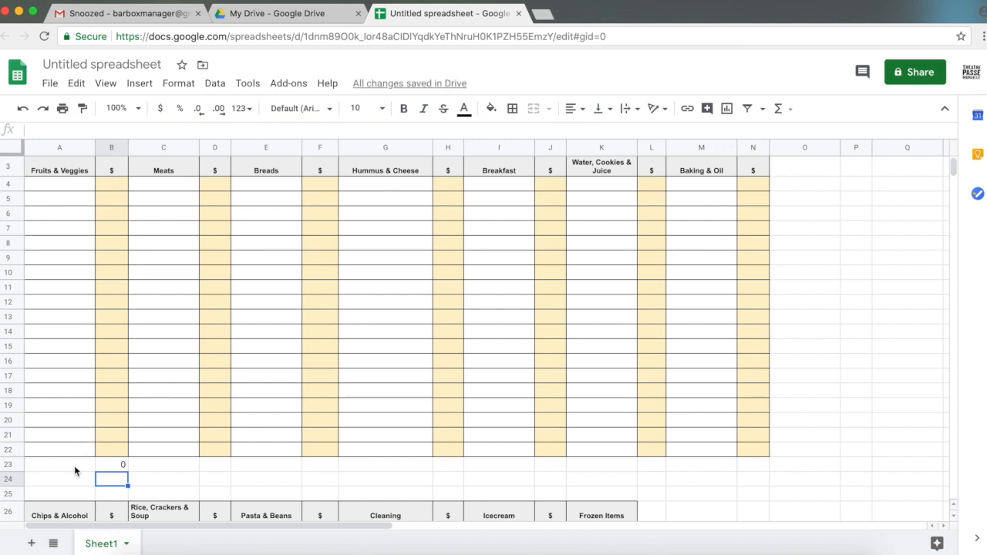
Label cell A23 "Totals" and apply all borders to the totals row A23:N23.
click(75, 468)
text(Totals)
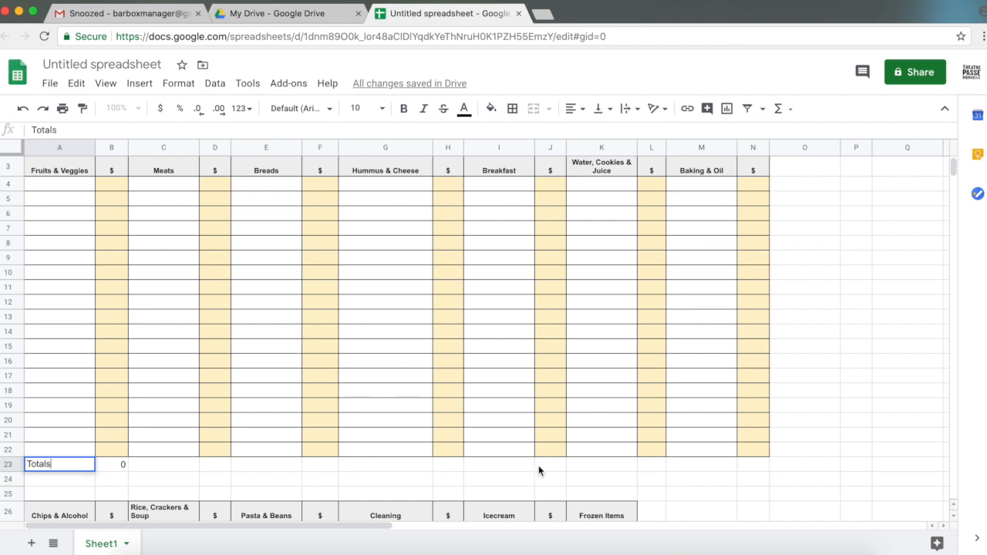
shift+click(748, 468)
click(513, 110)
click(519, 139)
Add a SUM of the Meats prices D4:D22 in cell D23.
click(226, 186)
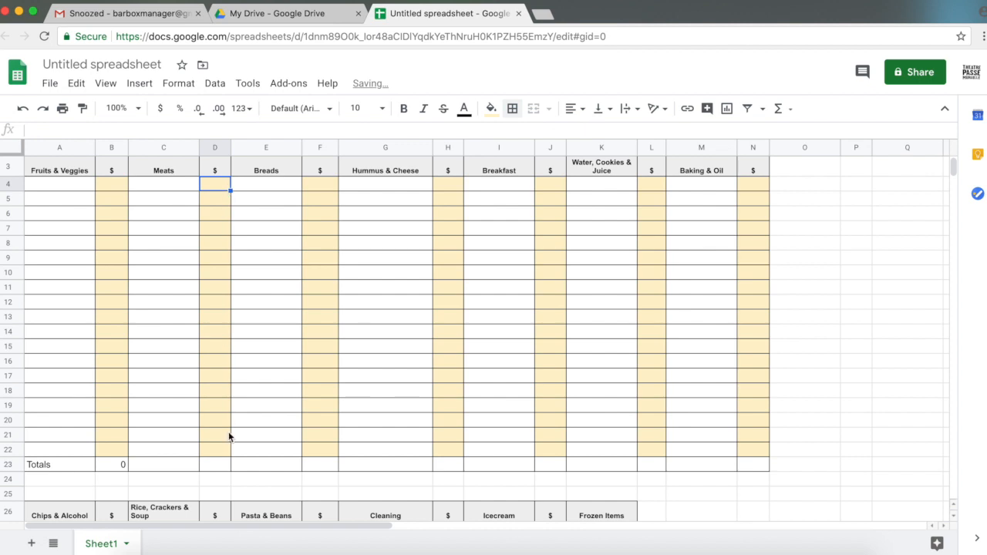
shift+click(224, 452)
click(778, 109)
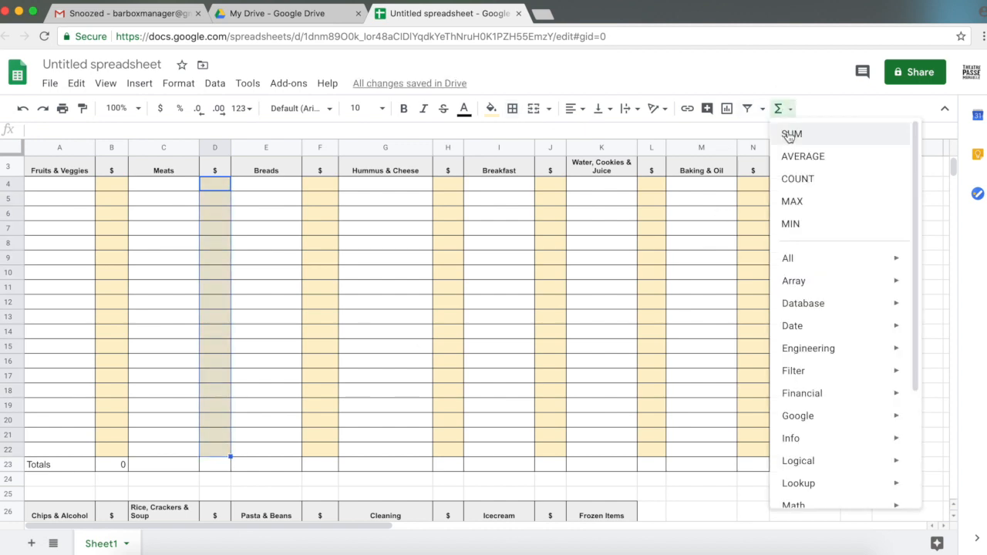
click(788, 132)
key(Return)
Add a SUM of the Breads prices F4:F22 in cell F23.
click(329, 184)
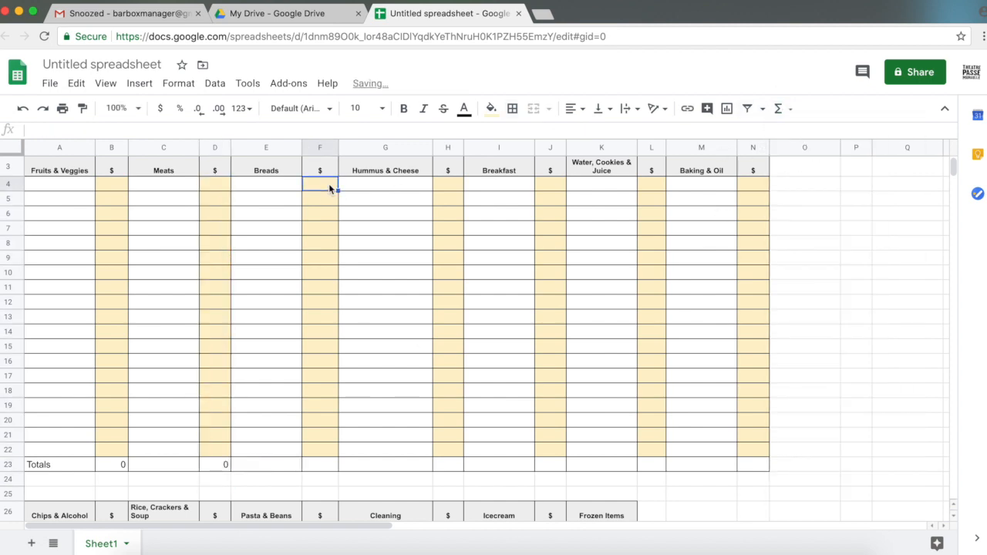
shift+click(323, 448)
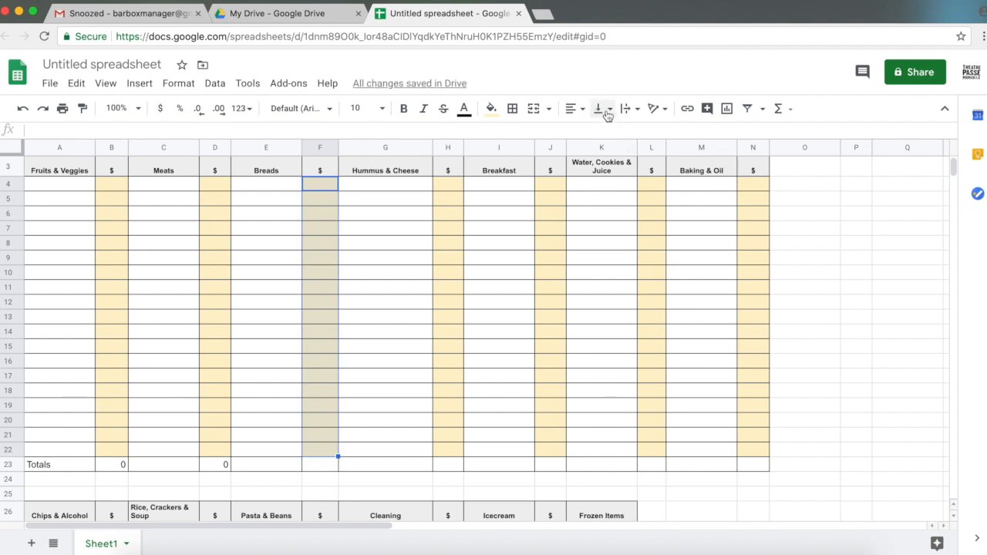
click(779, 108)
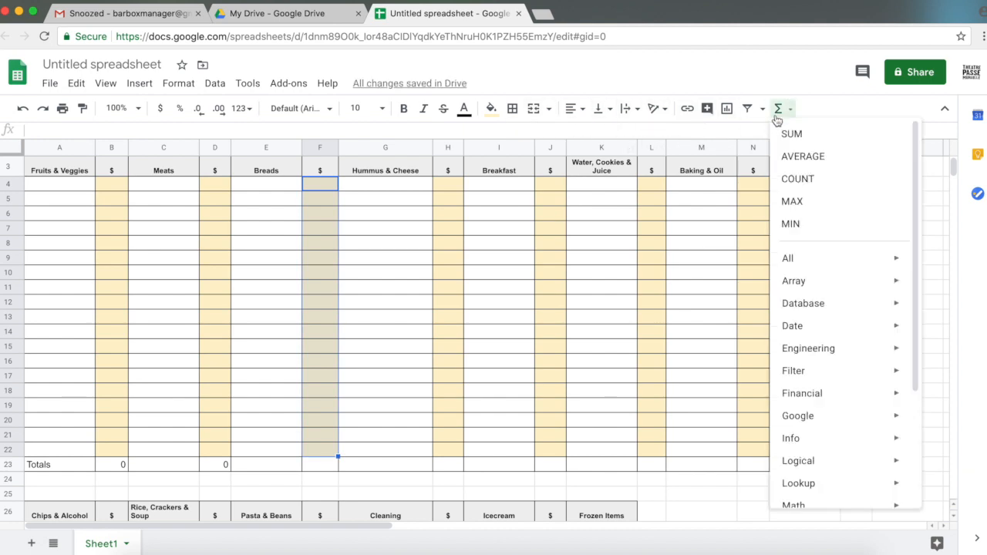
click(789, 132)
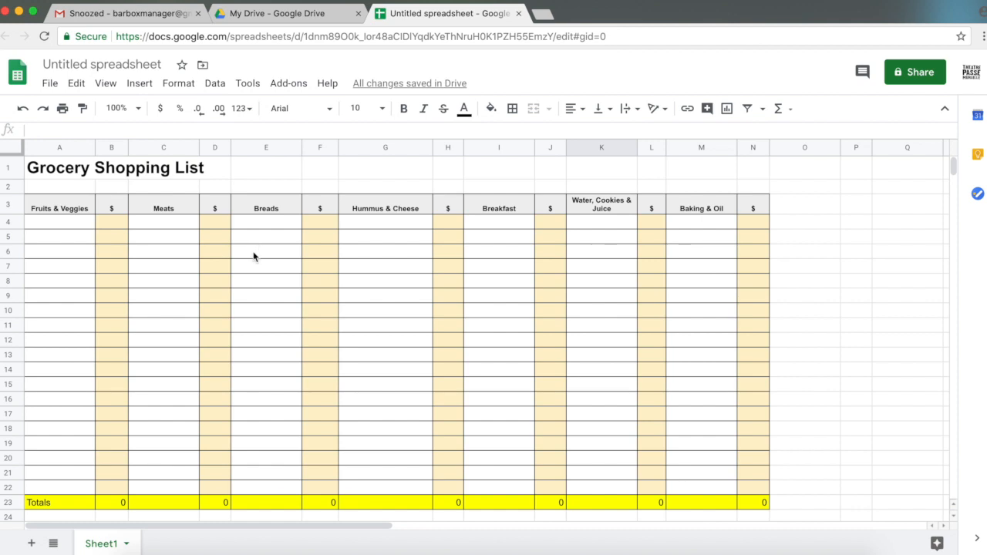
Enter the label "Total Before Taxes" in cell A48, below the second table's Totals row.
scroll(239, 281, down, 5)
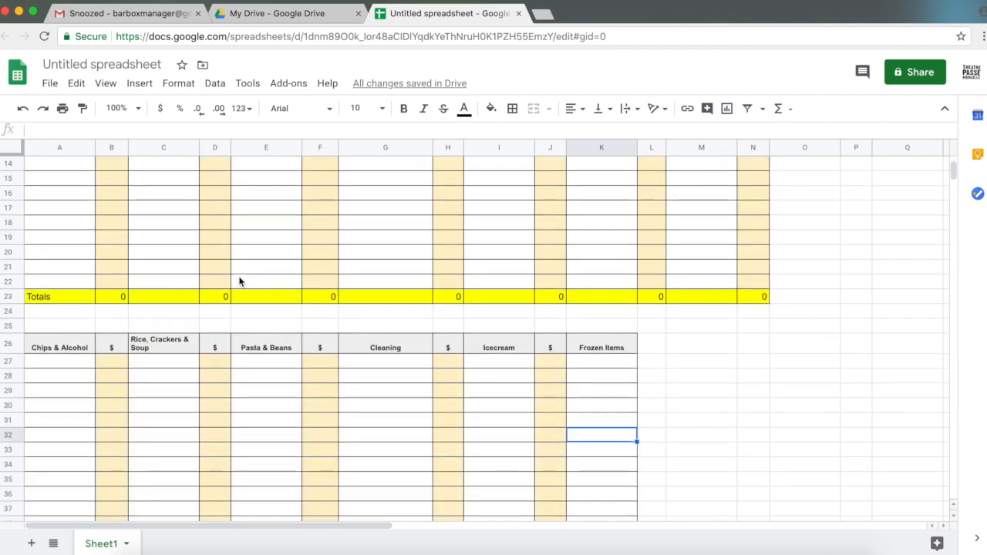
scroll(239, 281, down, 7)
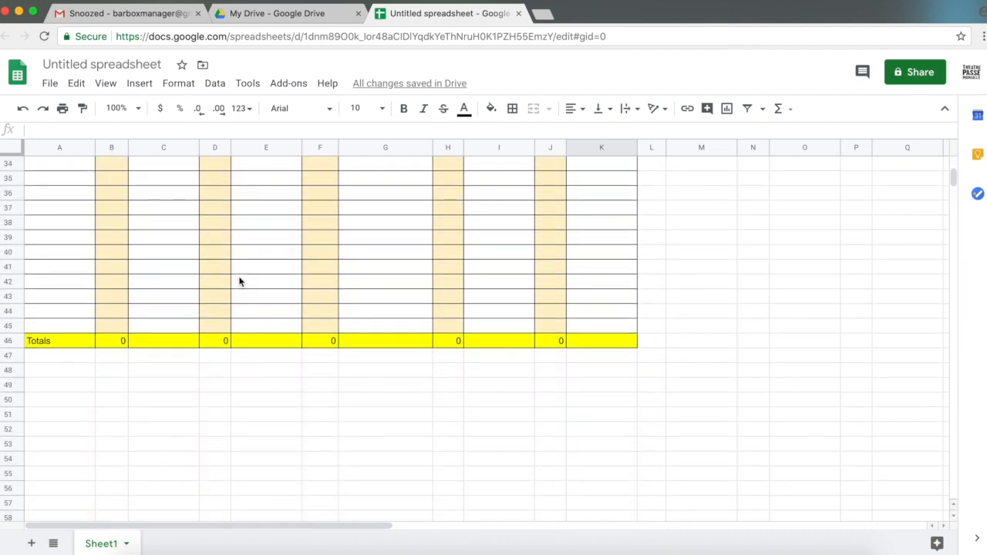
scroll(239, 282, down, 1)
click(65, 353)
text(Total Before)
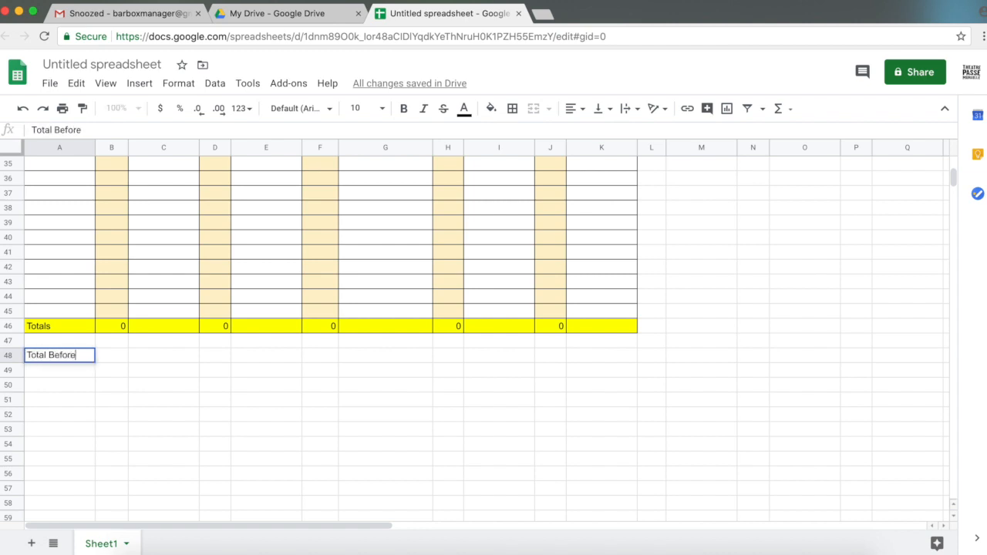
text( Taxes)
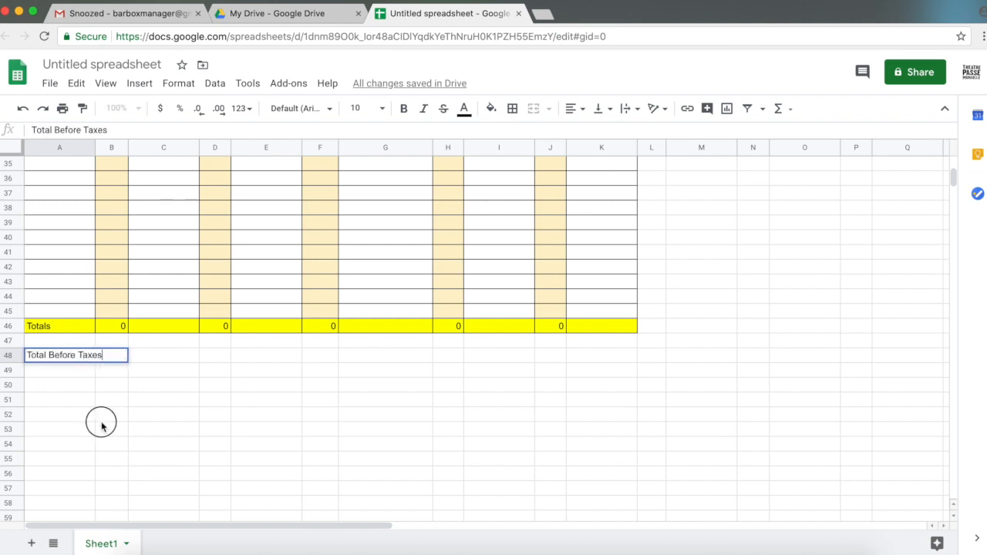
click(99, 414)
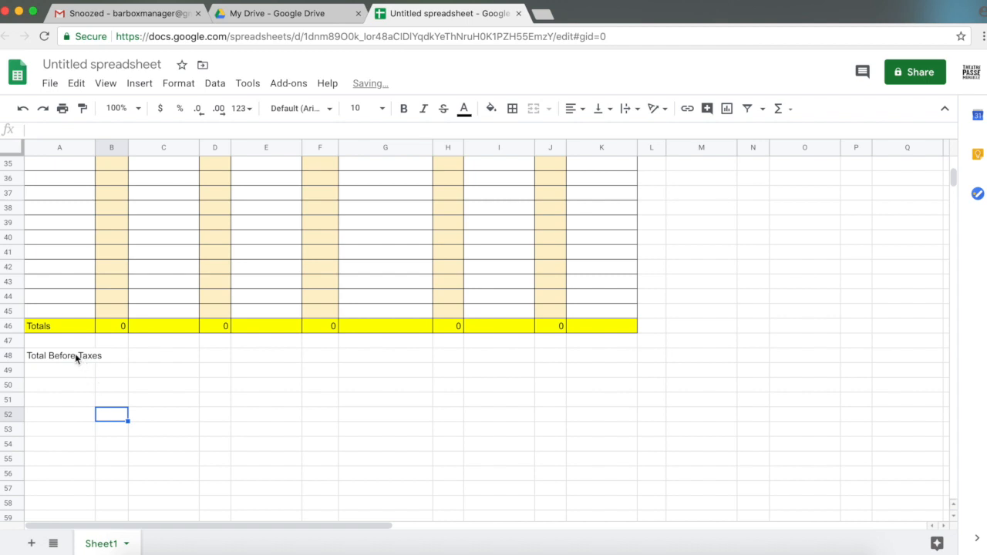
Merge cells A48:B48 so the Total Before Taxes label fits.
click(74, 357)
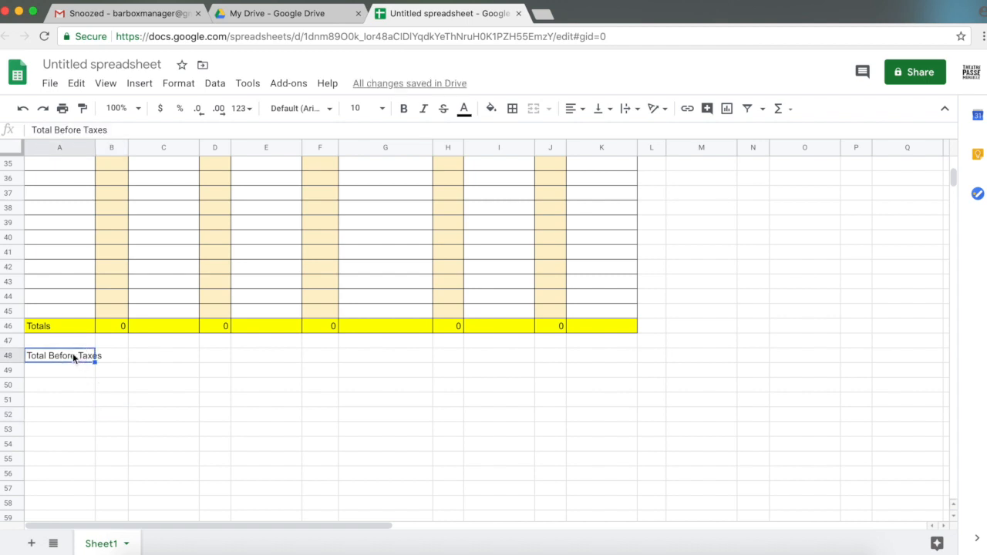
click(122, 362)
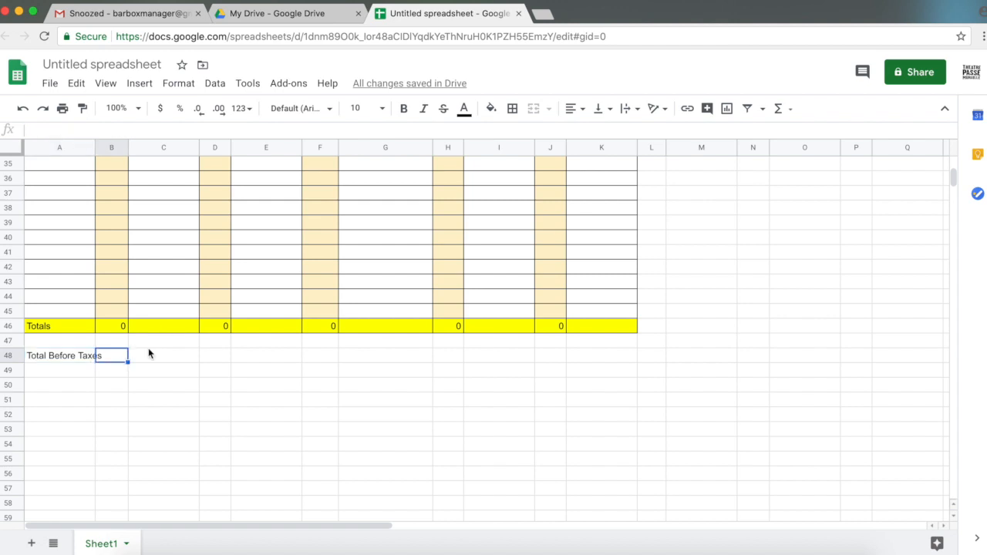
click(65, 357)
shift+click(101, 359)
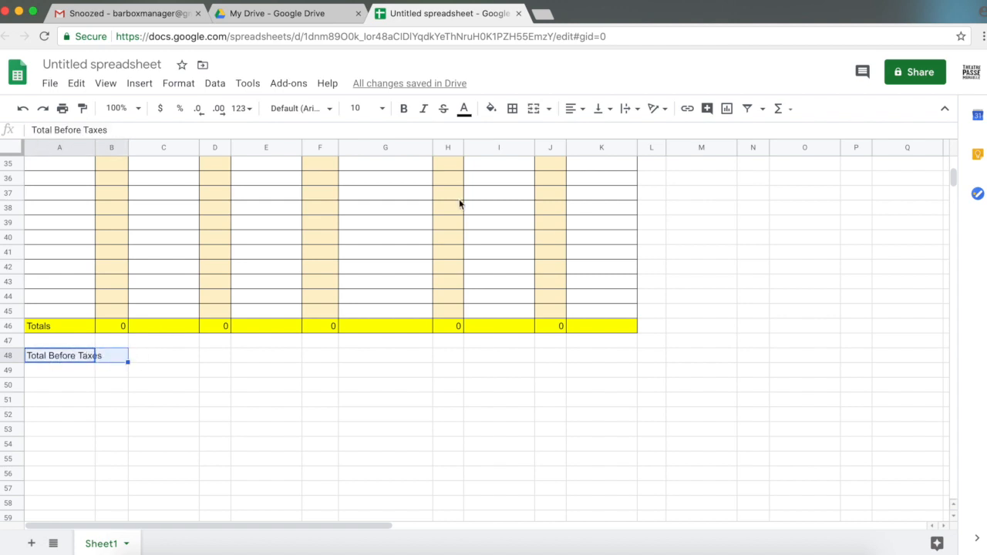
click(532, 108)
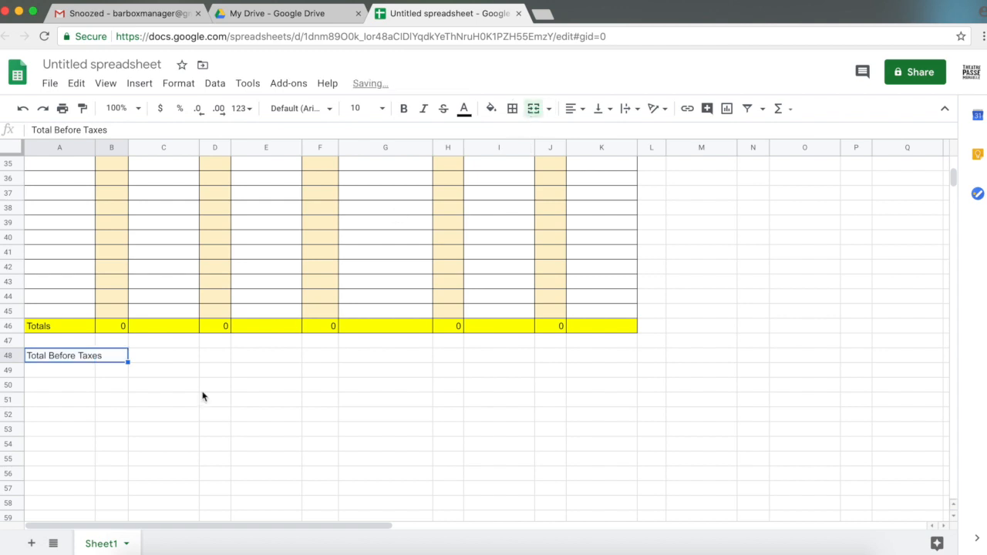
Apply all borders to the Total Before Taxes label and the adjacent cell C48.
click(173, 358)
scroll(174, 358, up, 5)
scroll(173, 359, down, 4)
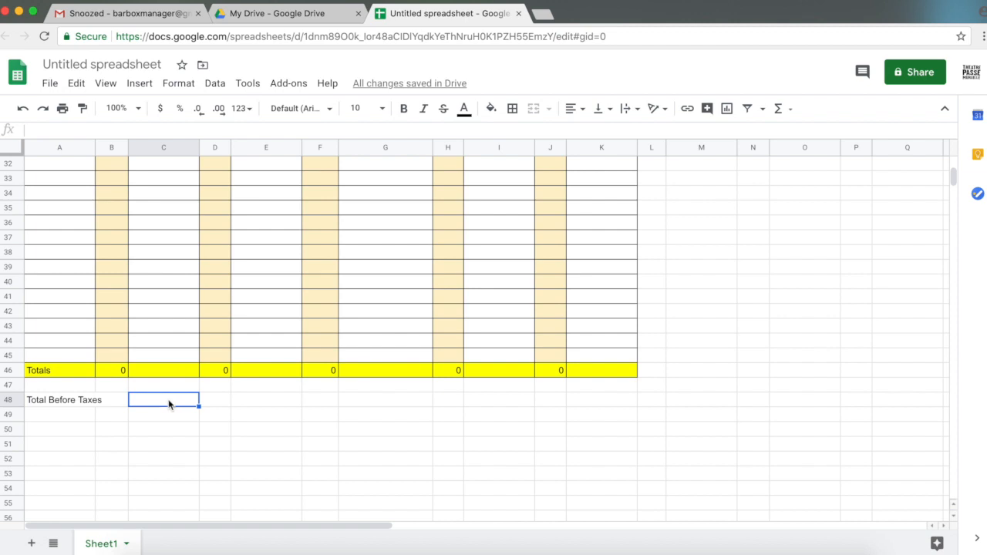
drag(91, 410, 143, 403)
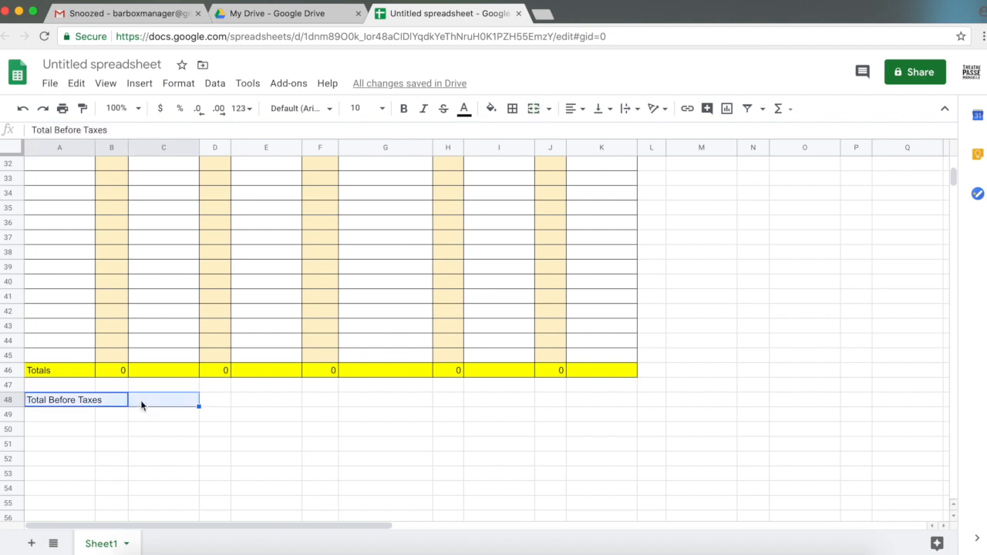
click(512, 108)
click(519, 136)
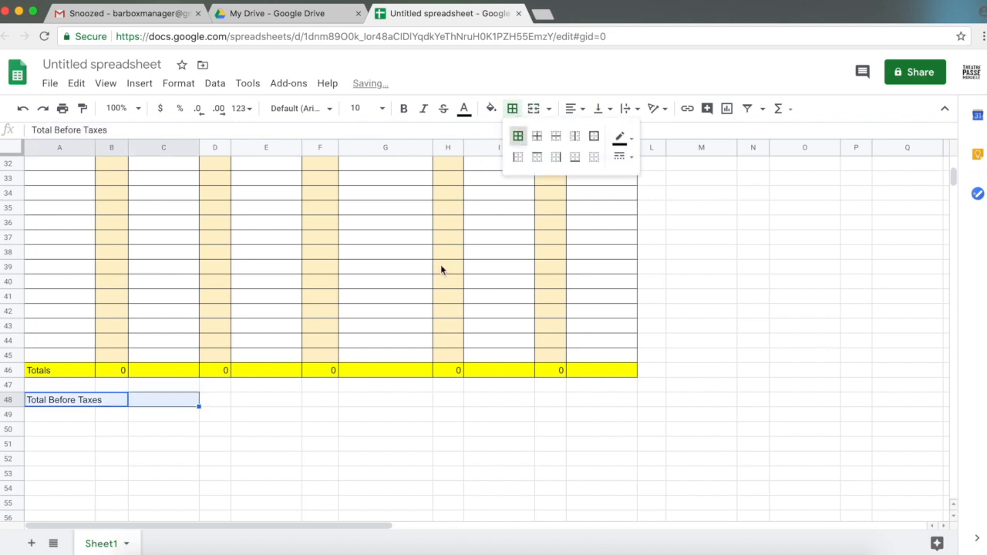
click(275, 431)
Fill the Total Before Taxes amount cell C48 with bright yellow.
click(181, 400)
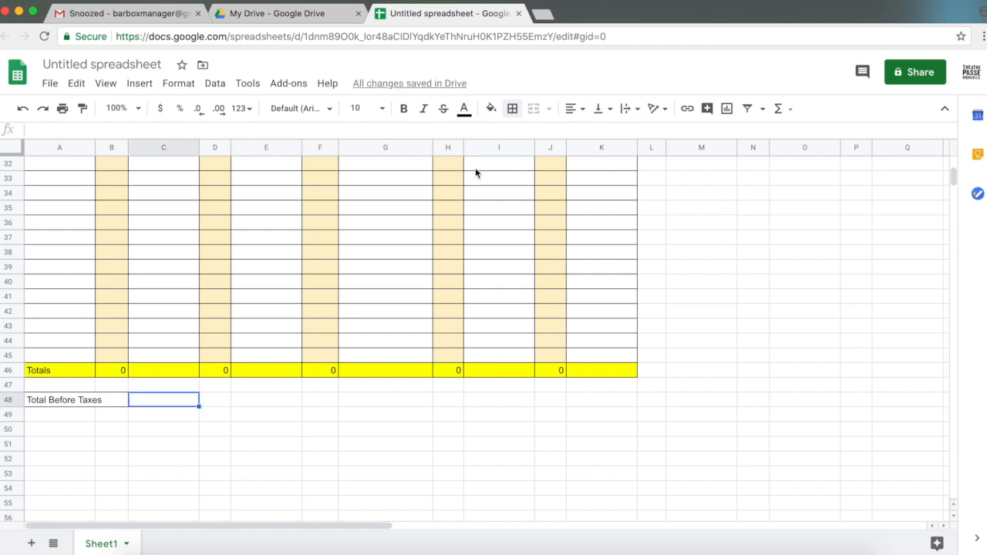
click(491, 108)
click(540, 177)
click(244, 384)
Begin a formula in C48 that adds the first table's totals: =B23+D23+F23+H23+J23+L23+N23.
click(172, 402)
text(=)
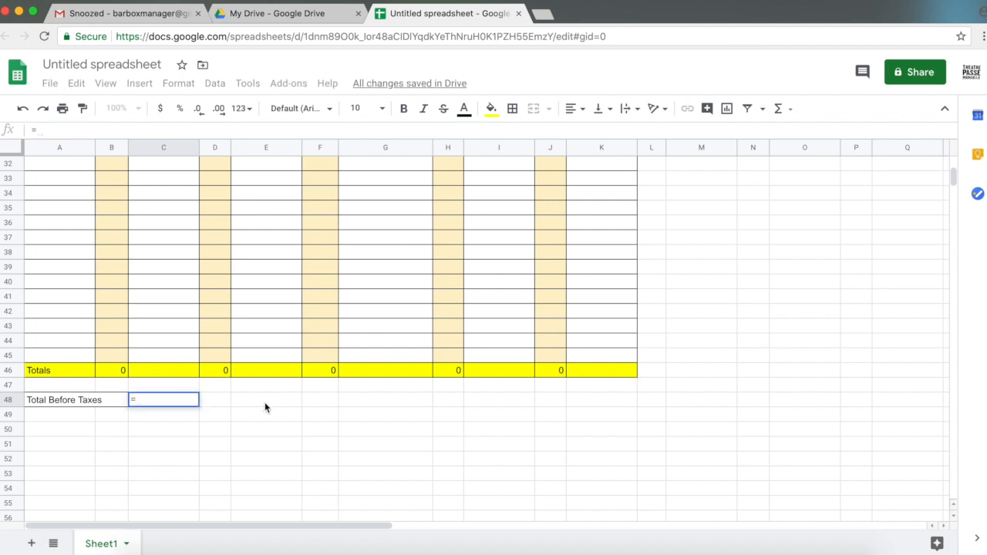
scroll(264, 407, up, 5)
click(114, 269)
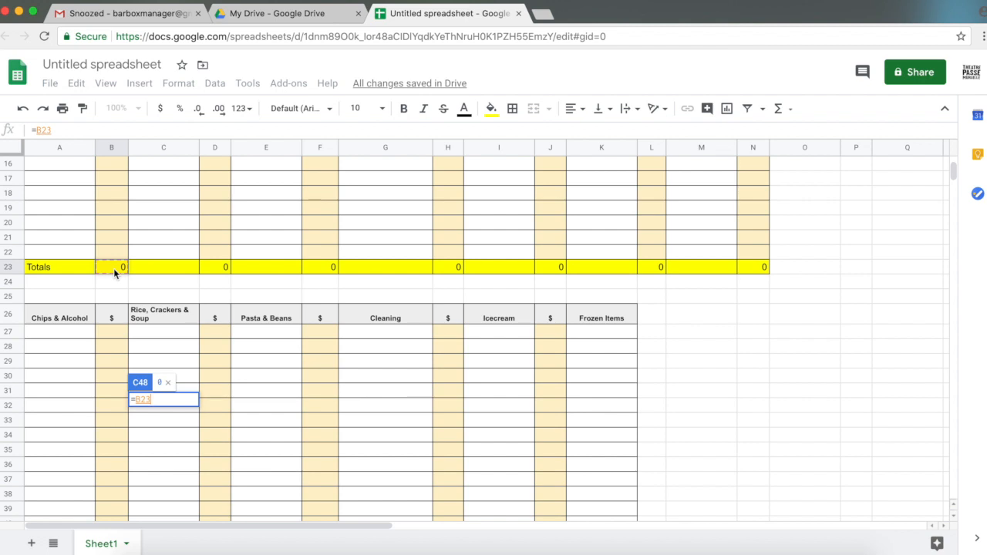
text(+)
click(211, 268)
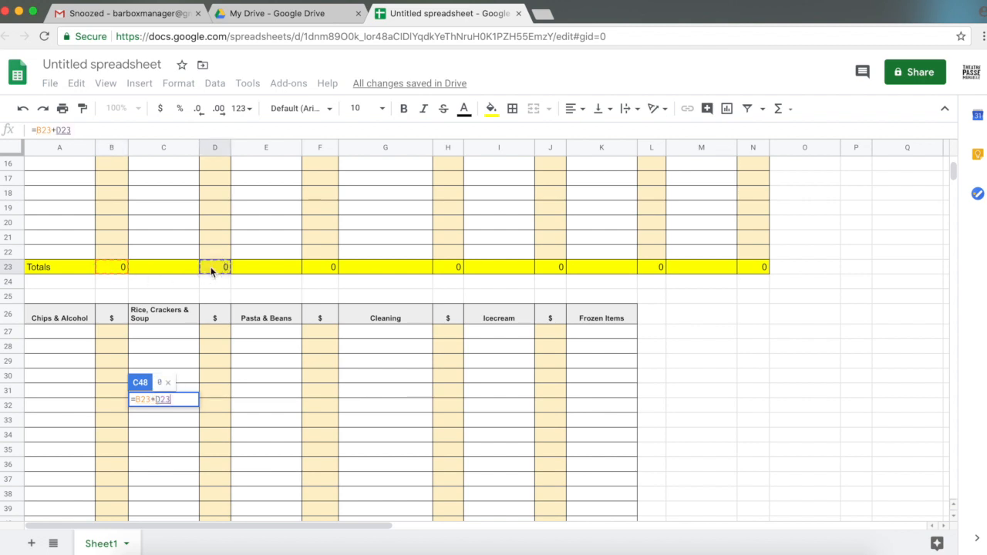
text(+)
click(313, 266)
text(+)
click(460, 267)
text(+)
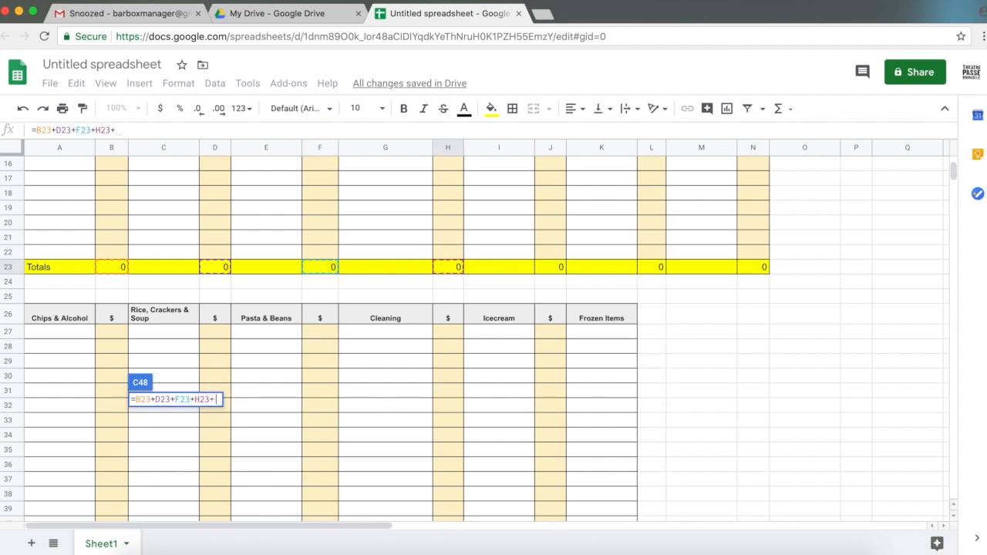
click(547, 269)
text(+)
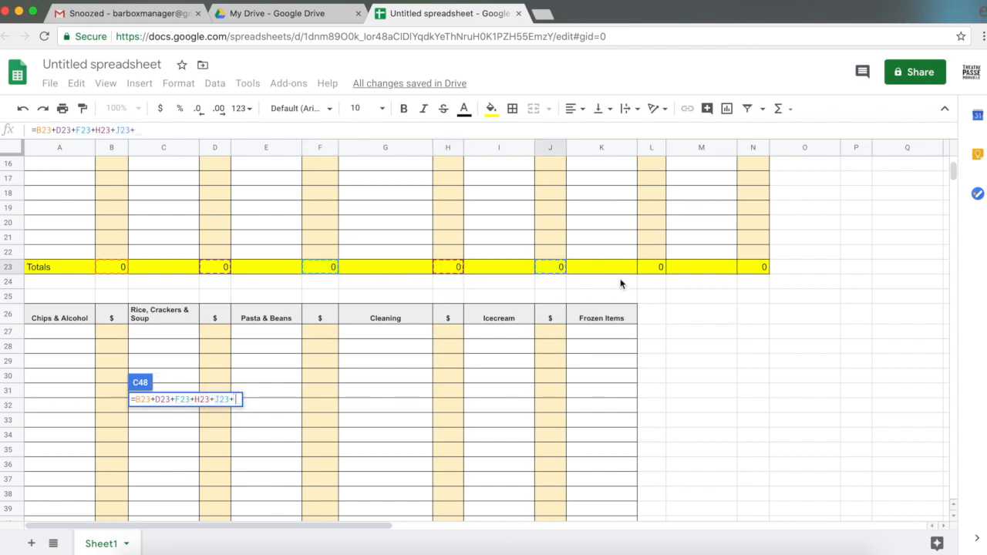
click(650, 268)
text(+)
click(753, 266)
text(+)
Complete the C48 formula by adding the second table's totals B46, D46, F46, H46 and J46.
scroll(660, 378, down, 2)
scroll(660, 378, down, 2)
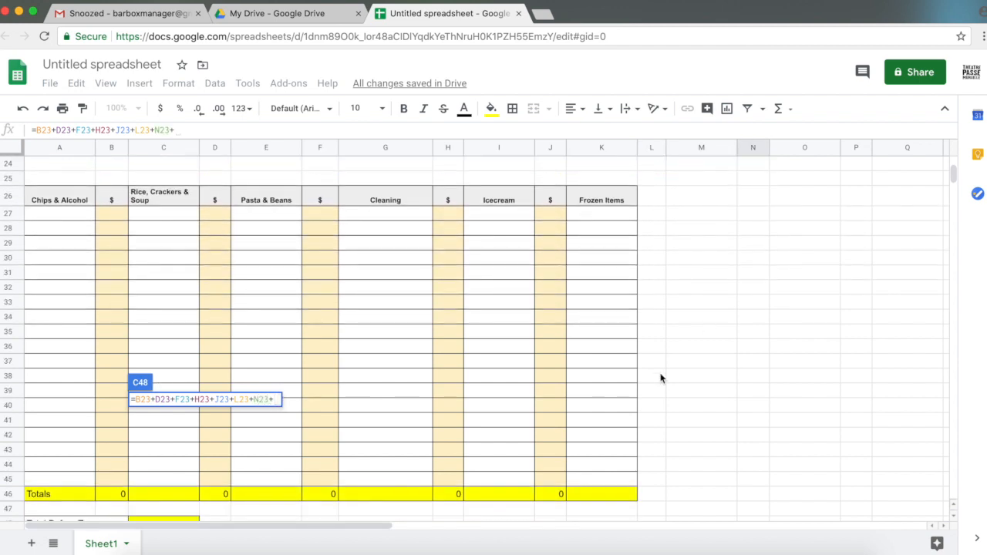
click(114, 482)
text(+)
click(220, 479)
text(+)
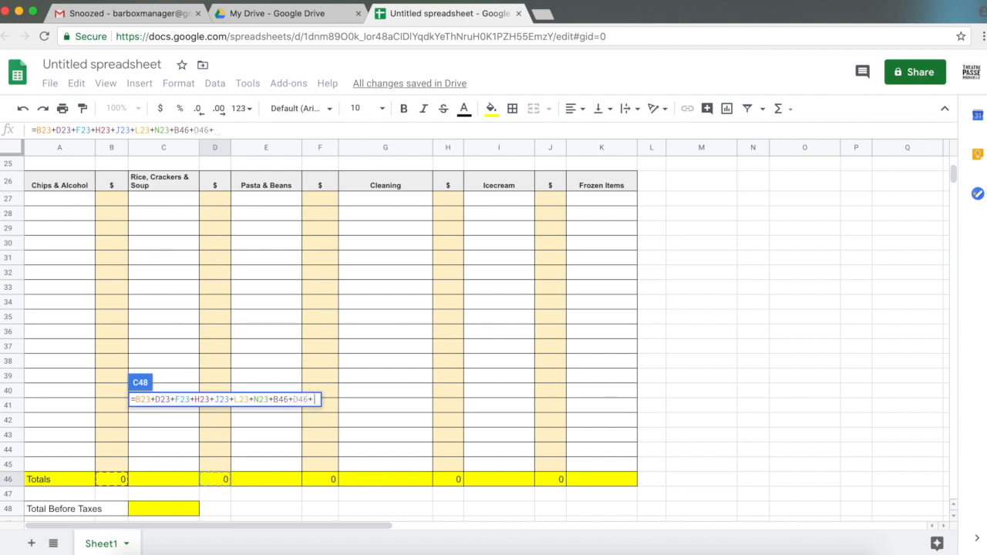
click(325, 479)
text(+)
click(445, 482)
text(+)
click(548, 479)
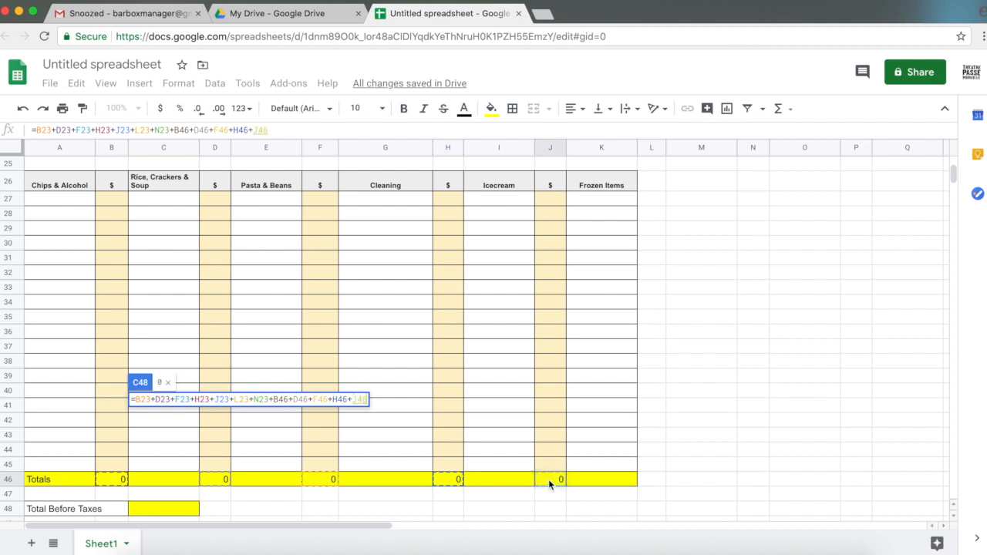
key(Return)
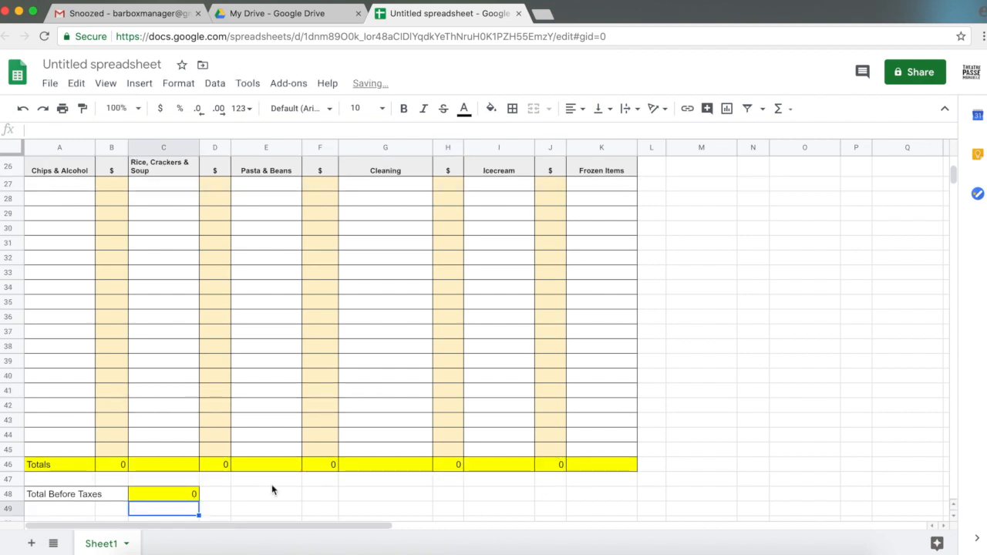
Format the Water, Cookies & Juice price column L4:L23, including its total, as Currency.
scroll(271, 486, down, 3)
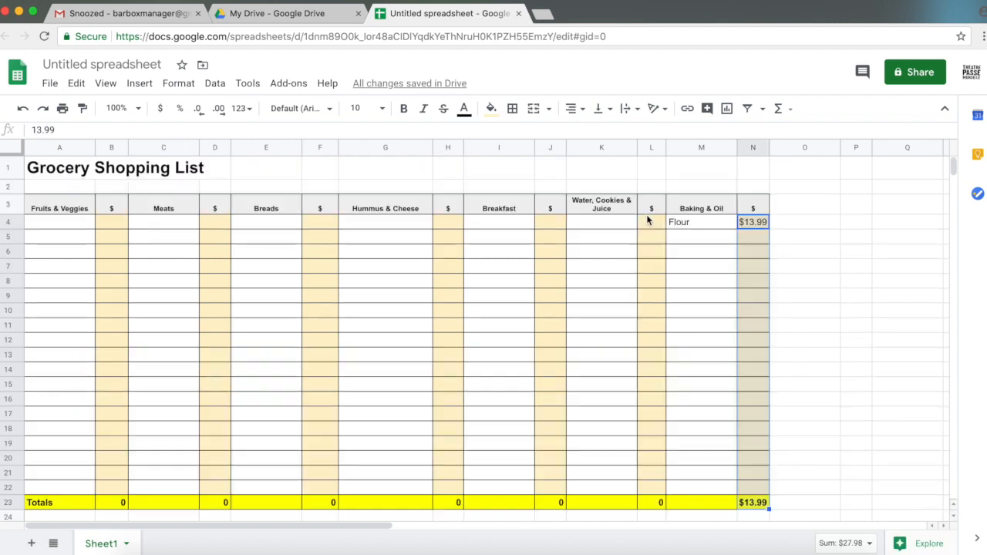
click(651, 222)
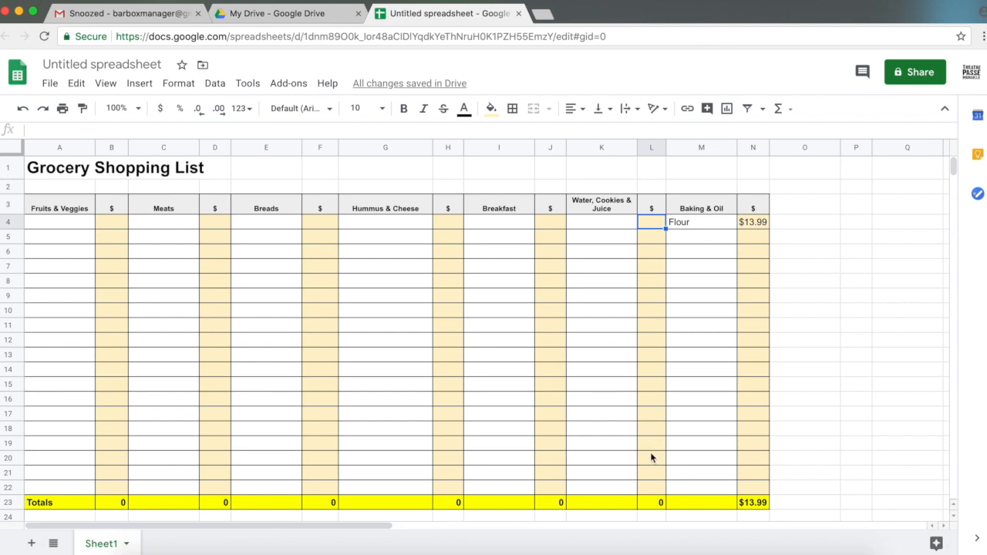
shift+click(659, 502)
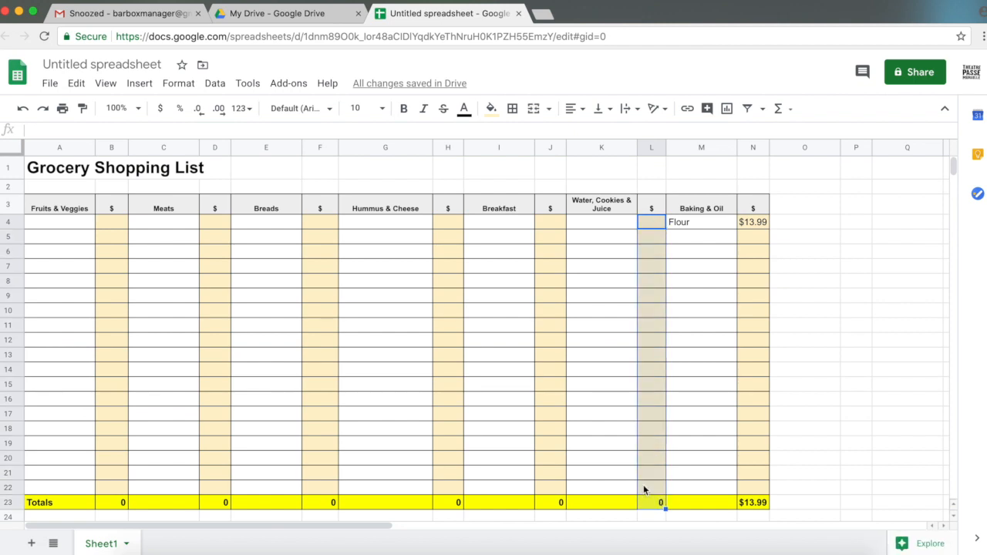
click(173, 87)
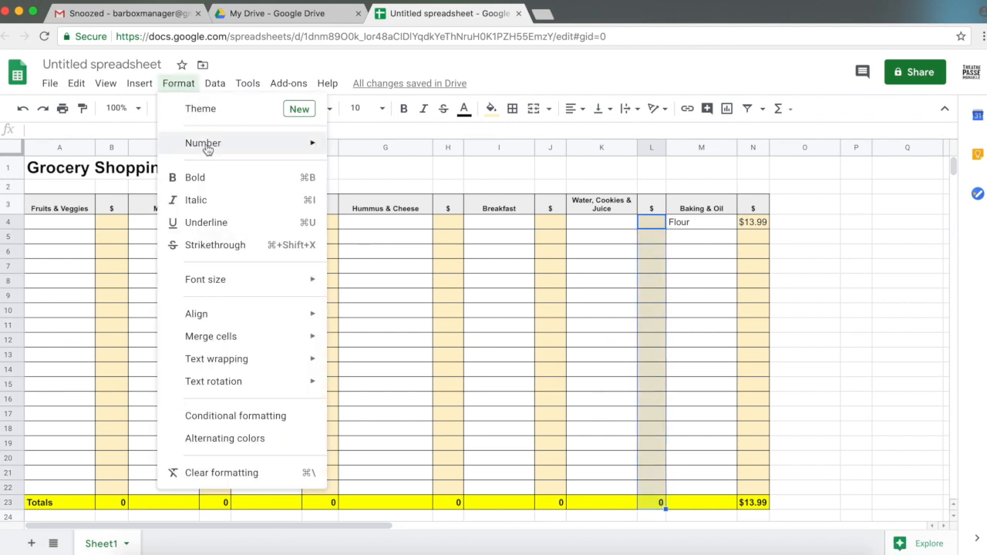
mouse_move(215, 153)
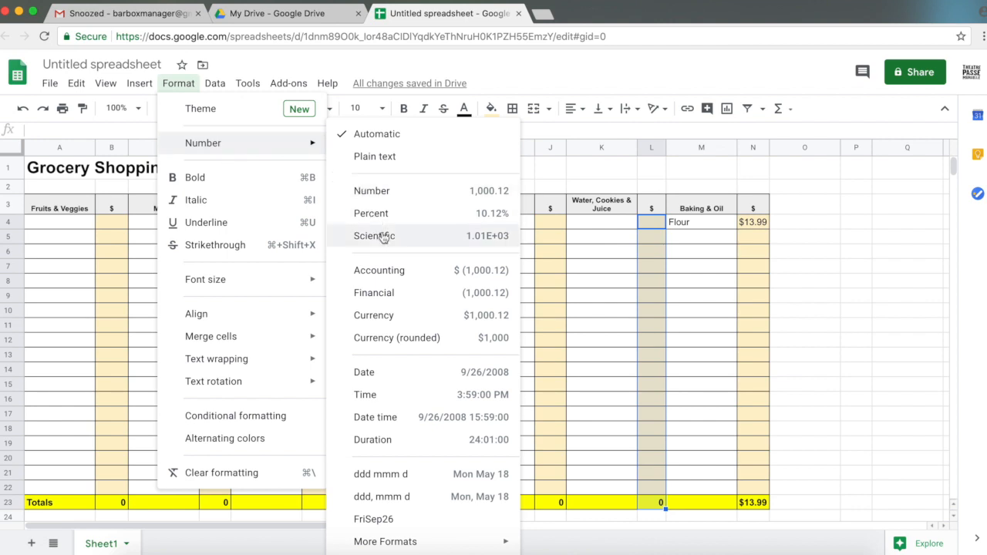
click(401, 315)
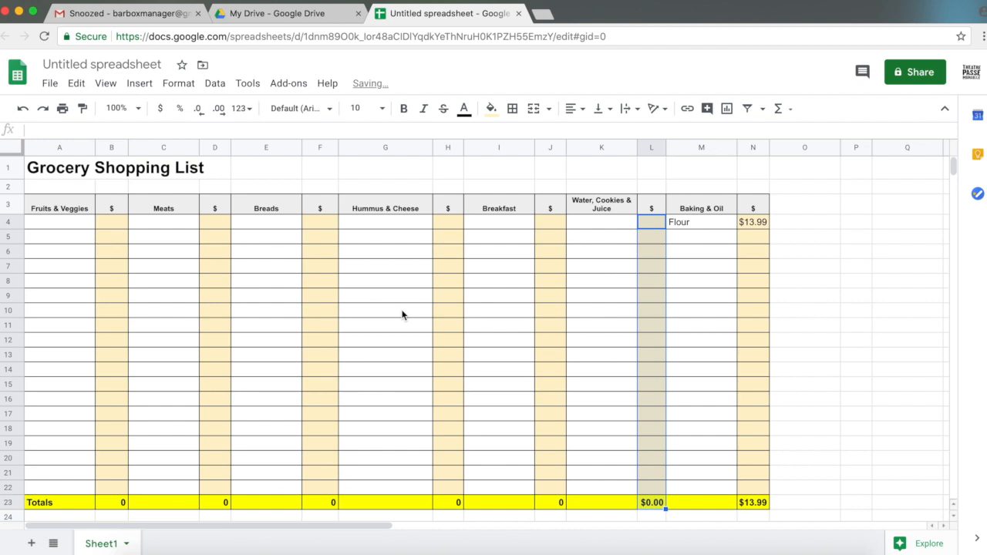
Copy the price cells L4:L23 and paste them over the Breakfast price cells J4:J23.
key(ctrl+c)
click(555, 223)
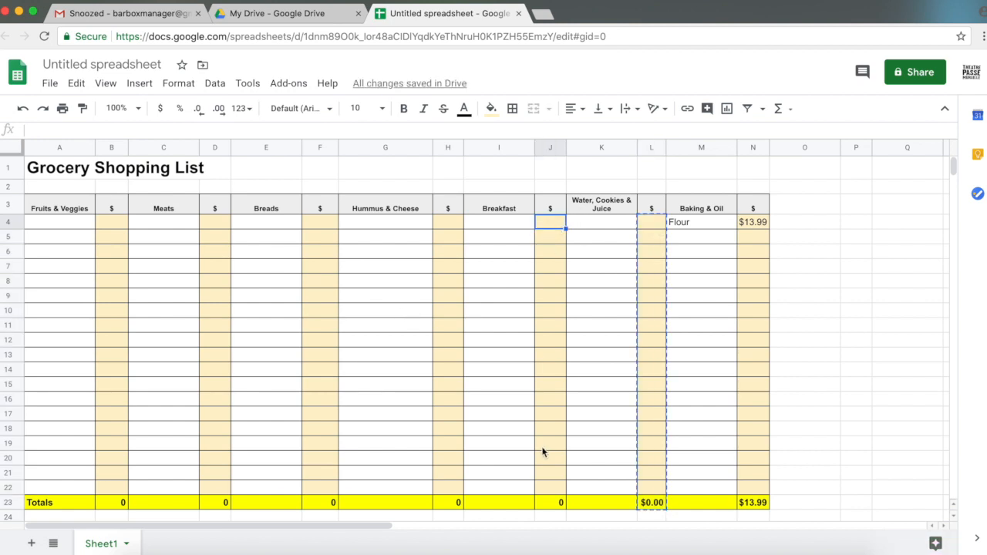
shift+click(551, 501)
key(ctrl+v)
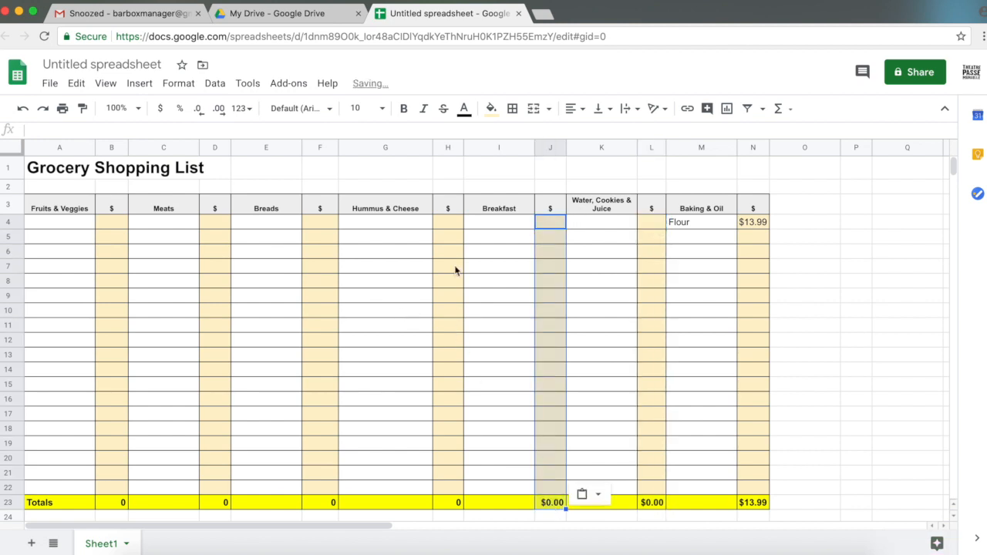
Add Oatmeal with a price of 3.79 in the first row of the Breakfast category.
click(452, 225)
key(Tab)
text(Oatmeal)
key(Tab)
text(3.79)
click(535, 282)
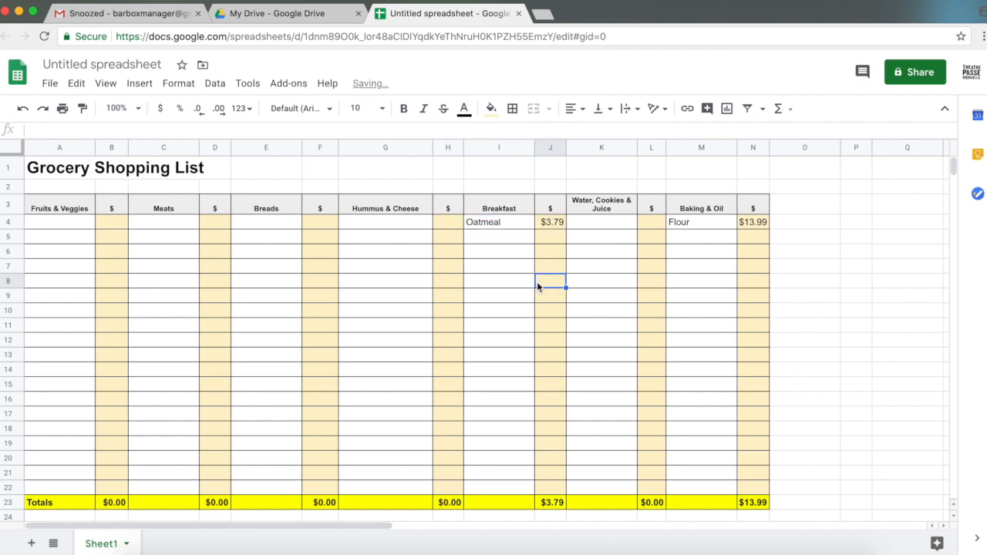
Add Paprika with a price of 1.25 below Flour in the Baking & Oil category.
click(701, 236)
text(Paprika)
key(Tab)
text(1.25)
key(Return)
Add Peanutbutter with a price of 3.47 below Oatmeal in the Breakfast category.
click(498, 236)
text(Peanutbutter)
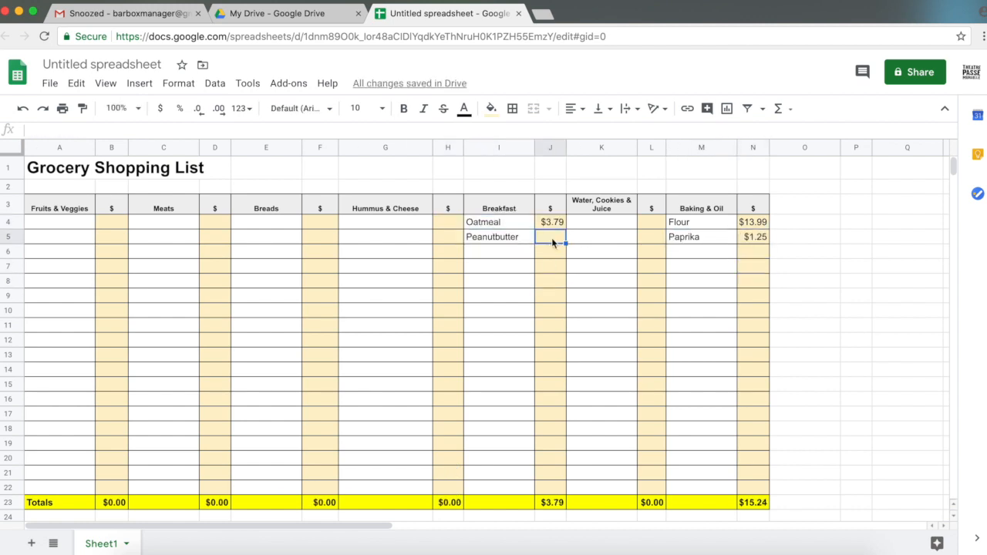
key(Tab)
text(3.47)
key(Return)
Add Chip with a price of 1.34 in the first row of the Chips & Alcohol category.
scroll(515, 259, down, 5)
click(46, 390)
text(Chip)
key(Tab)
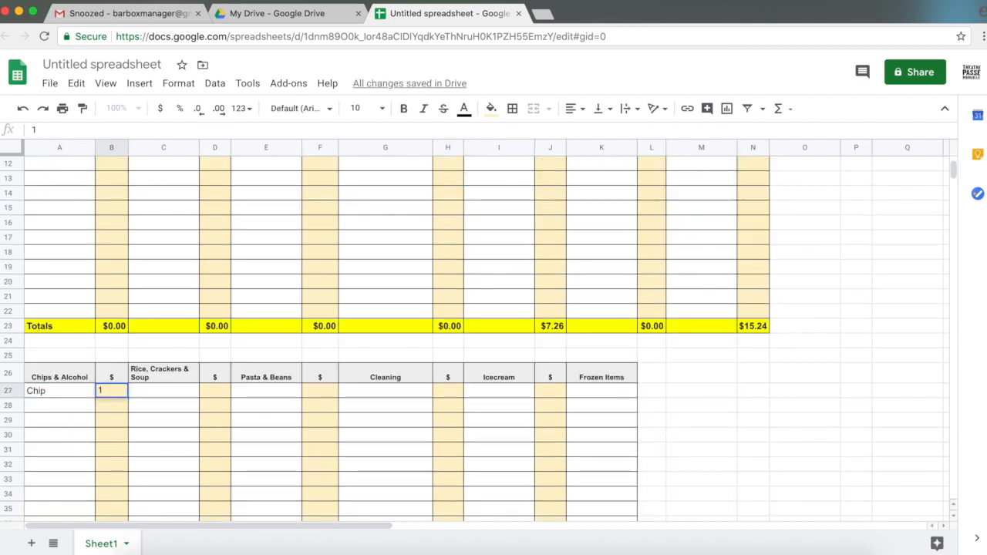
text(1.34)
Enter Chickpeas and Lentils at 0.99 each under Pasta & Beans, and Chicken Broth under Rice, Crackers & Soup.
click(251, 386)
text(Chickpeas)
key(Tab)
text(0.99)
key(Return)
text(Lentils)
key(Tab)
text(0.99)
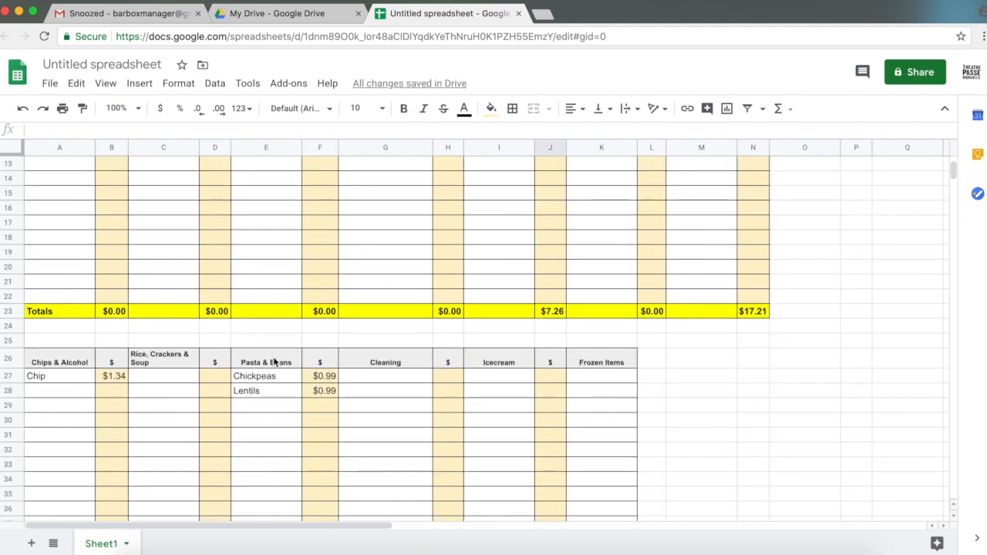
click(164, 376)
text(Chicken Broth)
Add Salt with a price of 5.49 below White Sugar in the Baking & Oil category.
scroll(249, 409, up, 5)
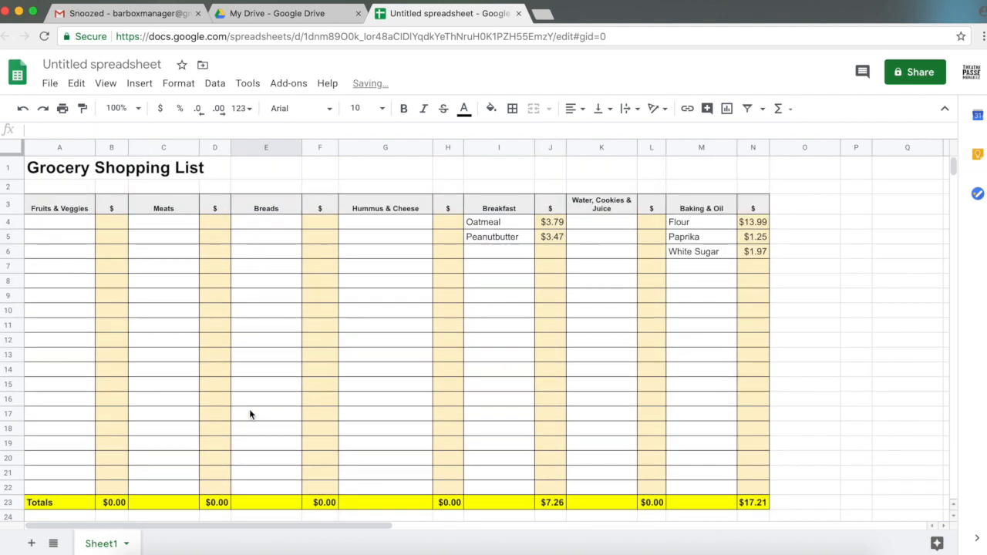
click(701, 267)
text(Salt)
click(745, 268)
text(5.49)
click(623, 370)
Review the items, prices and category totals in both grocery tables and the Total Bill row.
scroll(174, 358, down, 5)
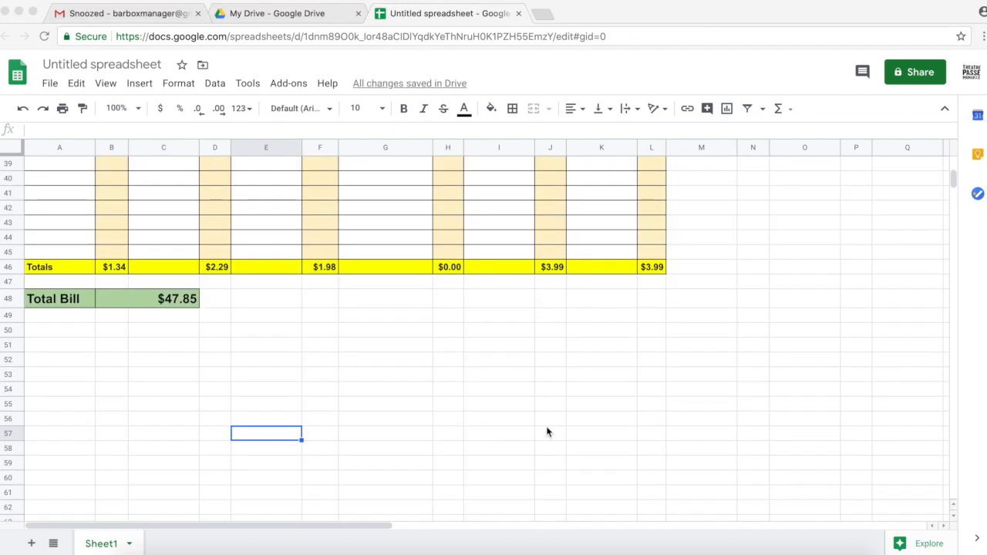
scroll(546, 426, up, 3)
scroll(546, 431, up, 10)
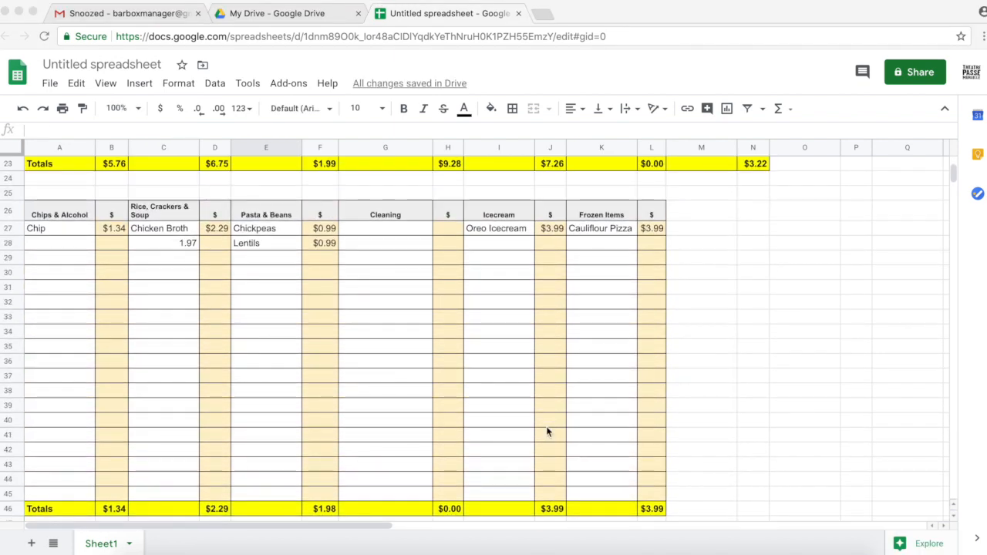
scroll(546, 427, up, 4)
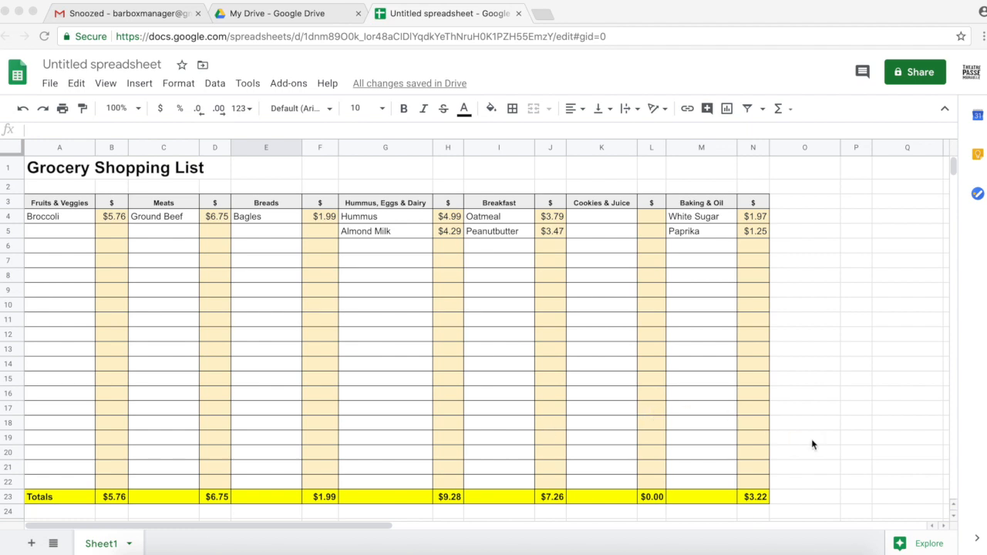
scroll(811, 443, down, 1)
scroll(812, 444, down, 5)
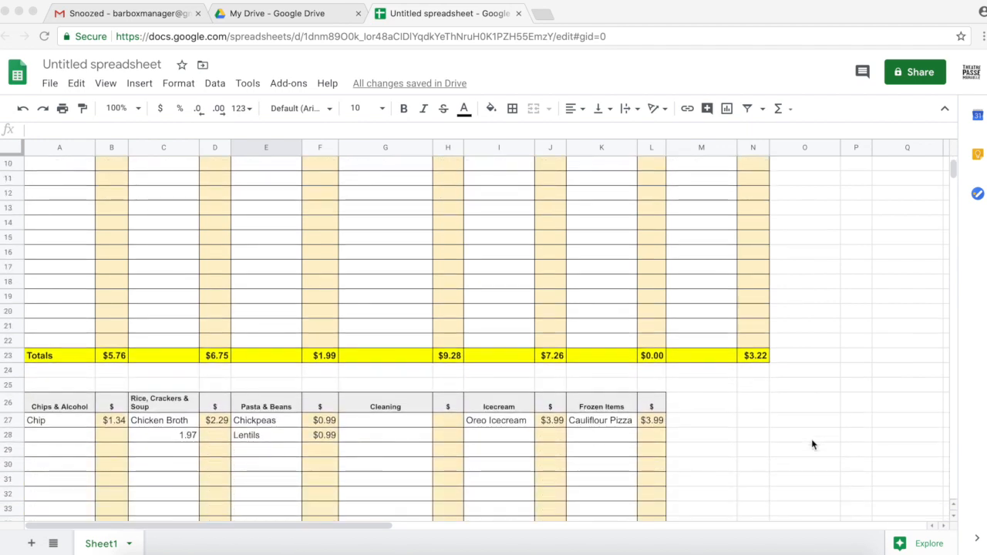
scroll(812, 444, down, 5)
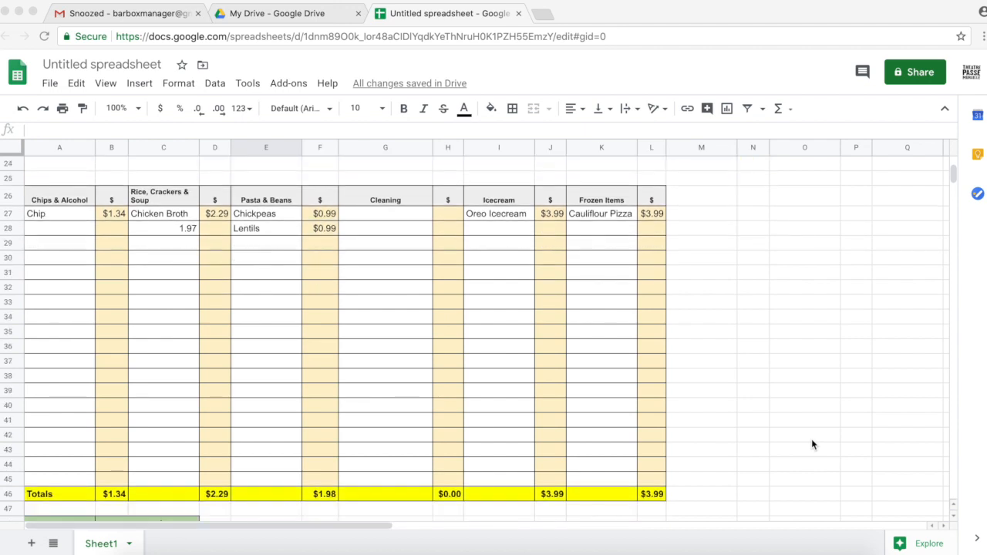
scroll(811, 444, down, 1)
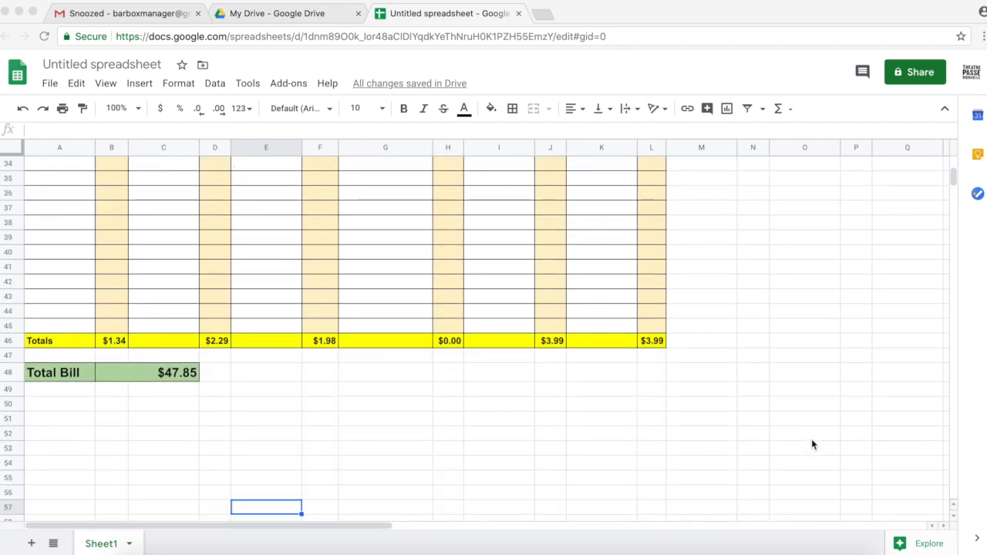
Rename Sheet1 as Full List.
click(129, 542)
click(125, 367)
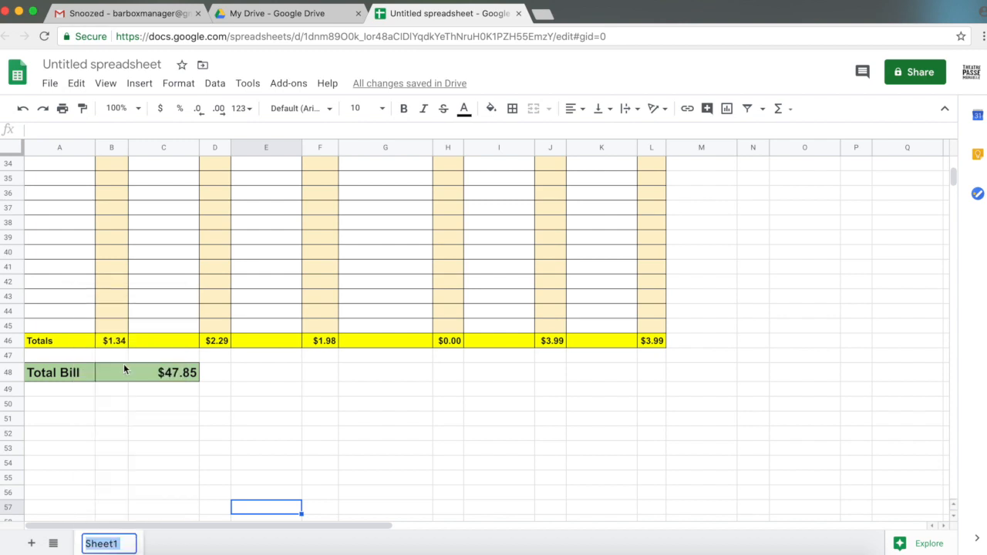
text(Full List)
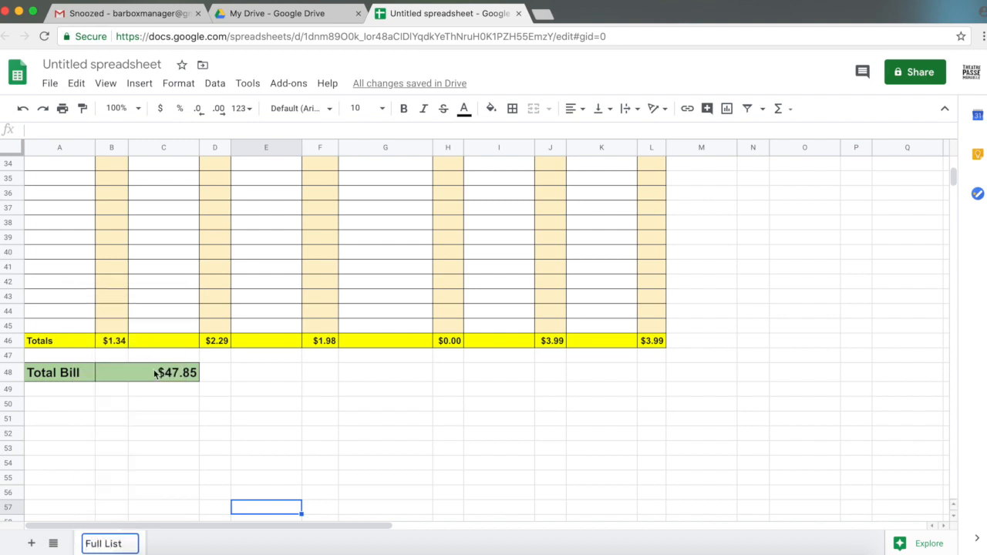
click(155, 452)
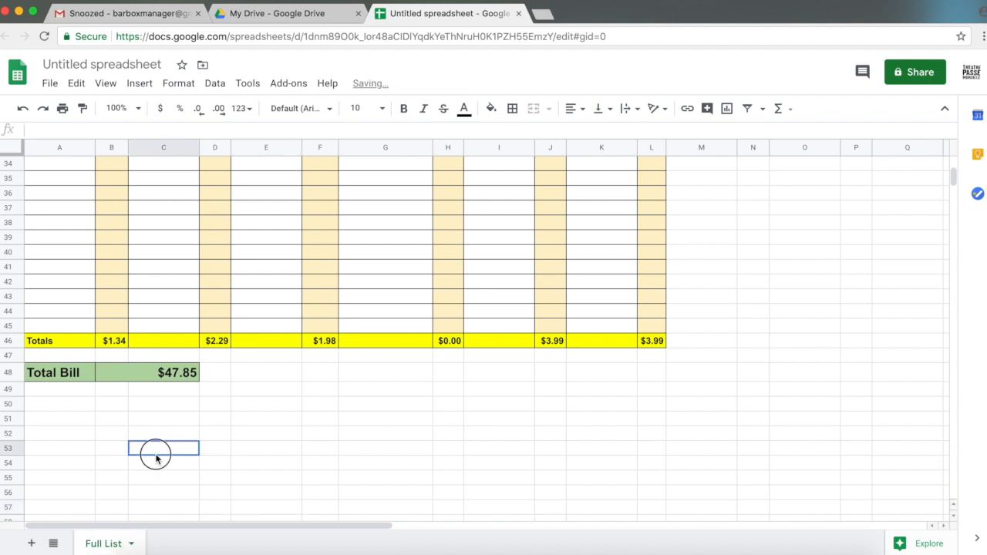
Duplicate the Full List sheet and rename the copy Mon April 27.
click(118, 546)
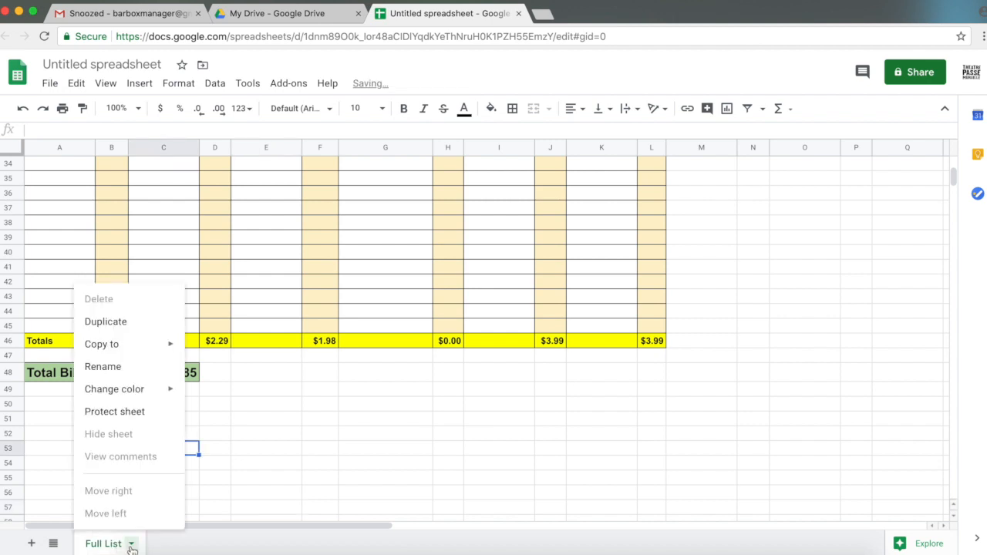
click(132, 329)
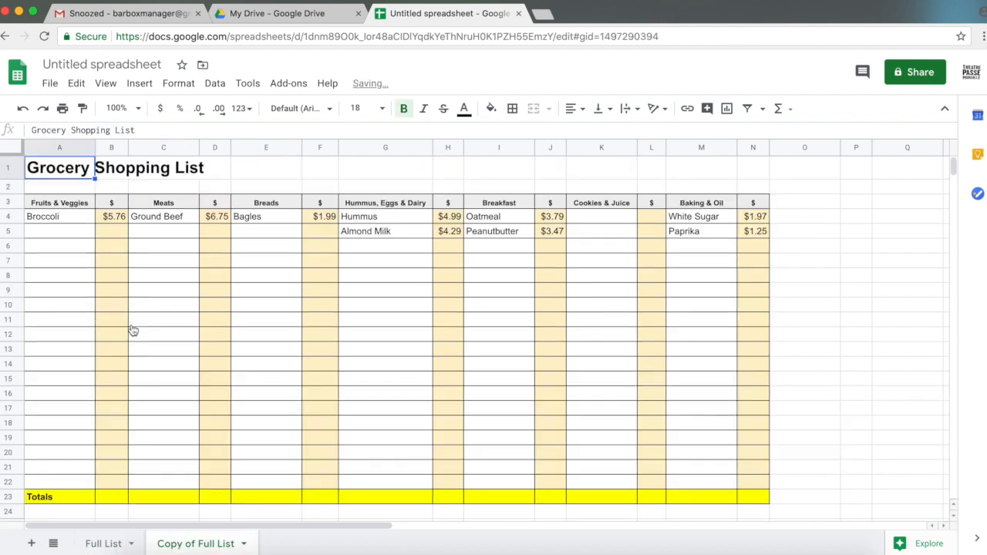
click(245, 545)
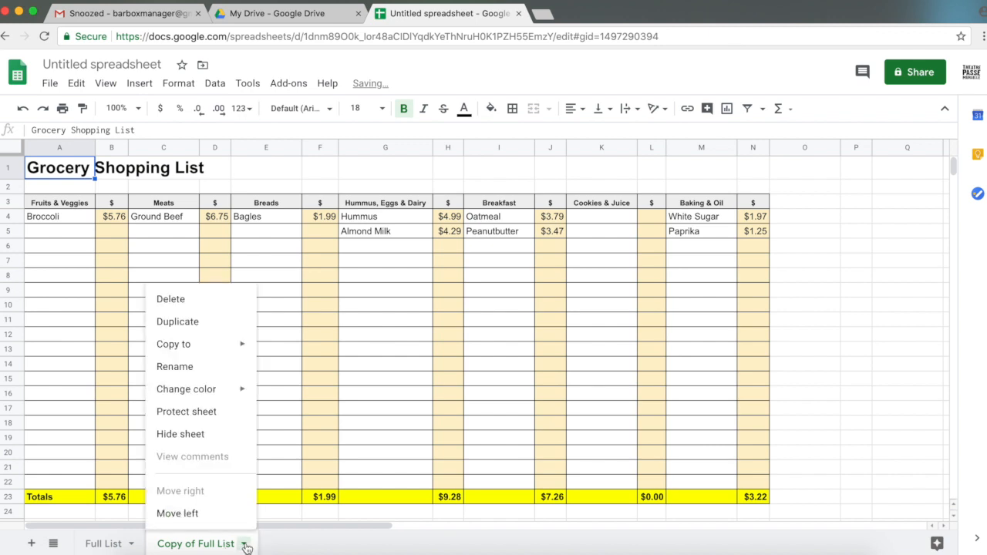
click(183, 369)
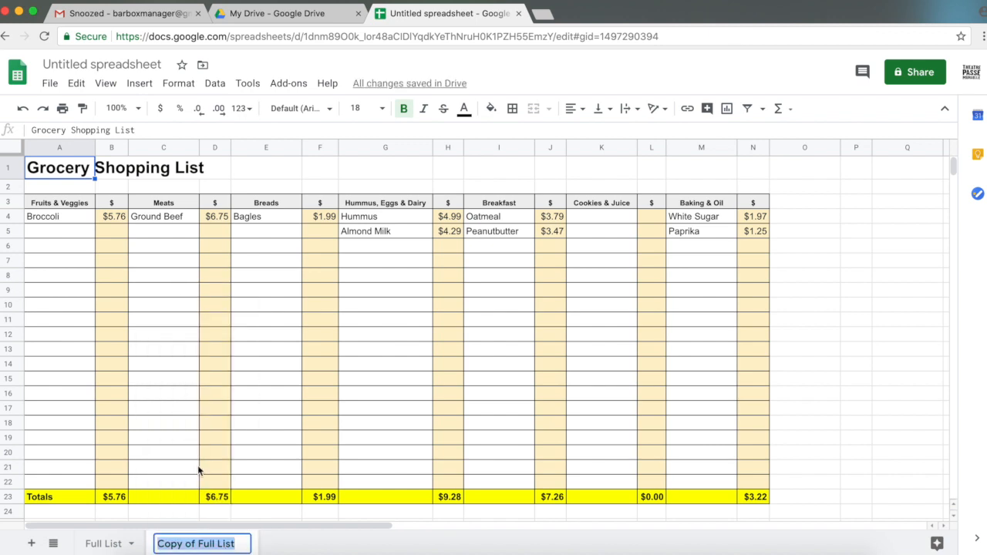
text(Mon)
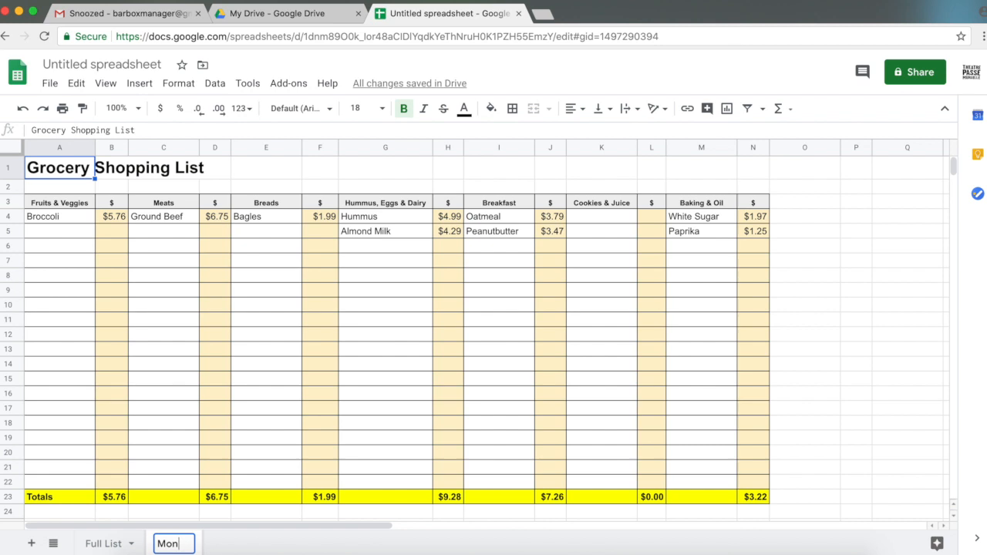
text( April 27)
key(Return)
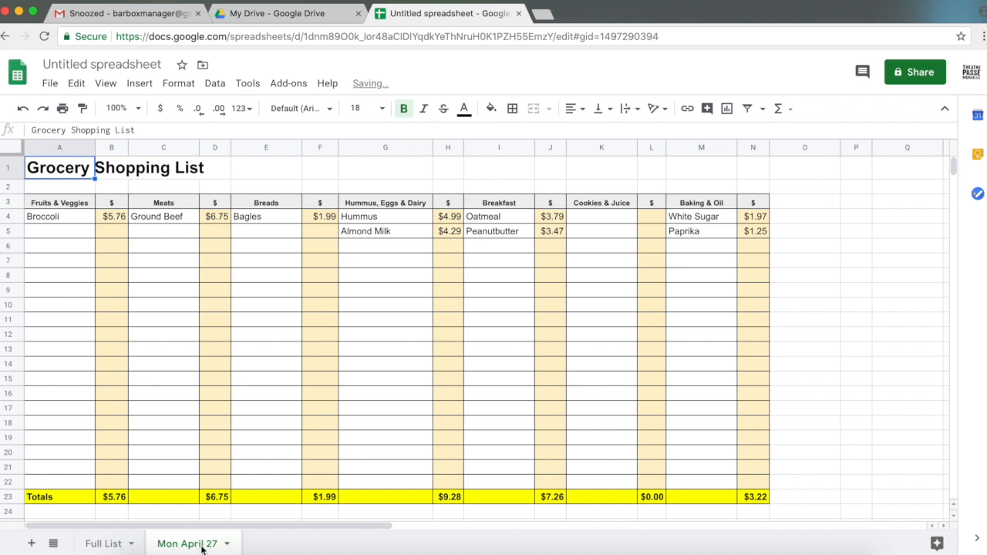
Delete Broccoli from A4 and Ground Beef from C4 on the Mon April 27 sheet.
click(68, 215)
key(Delete)
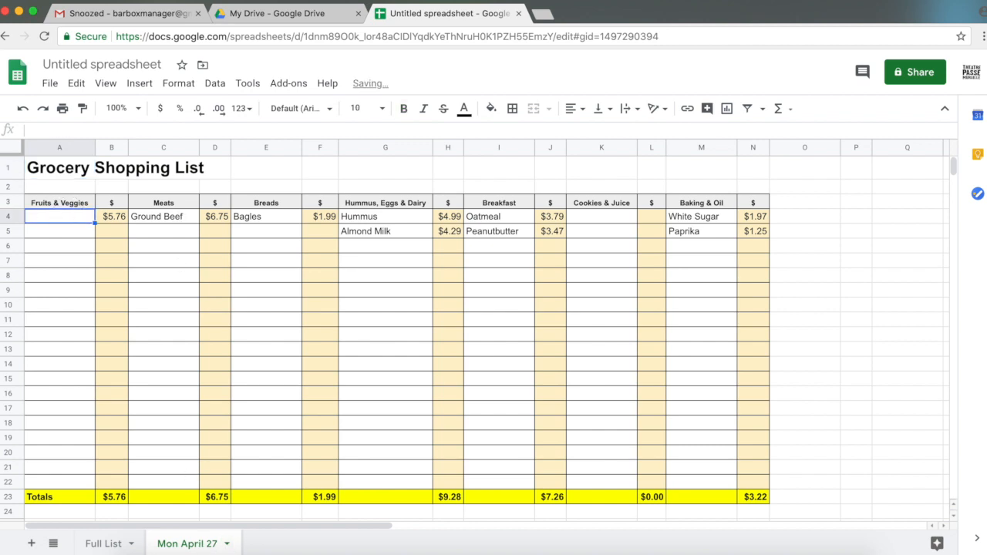
click(146, 215)
key(Delete)
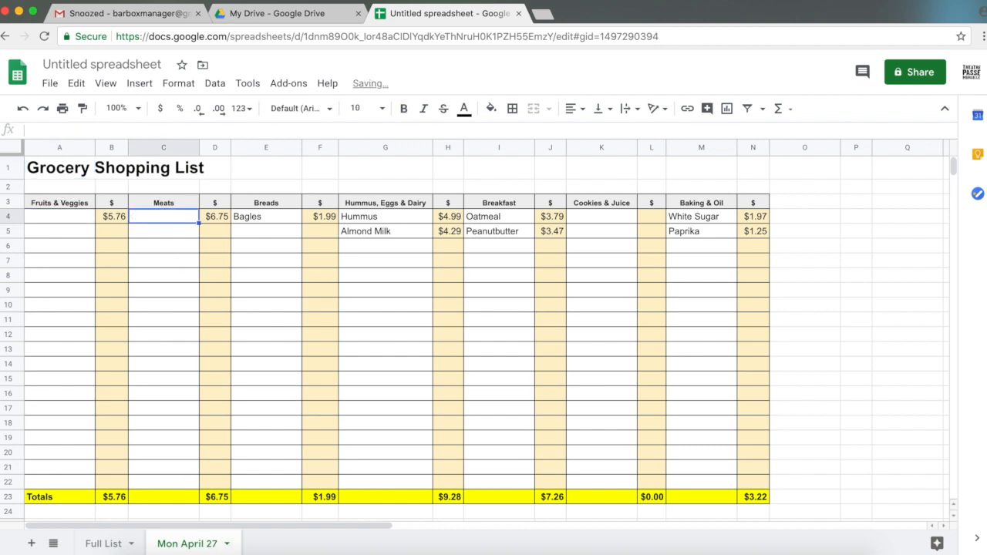
Clear all remaining items and prices from A4:N5 in the first table.
click(104, 220)
click(90, 222)
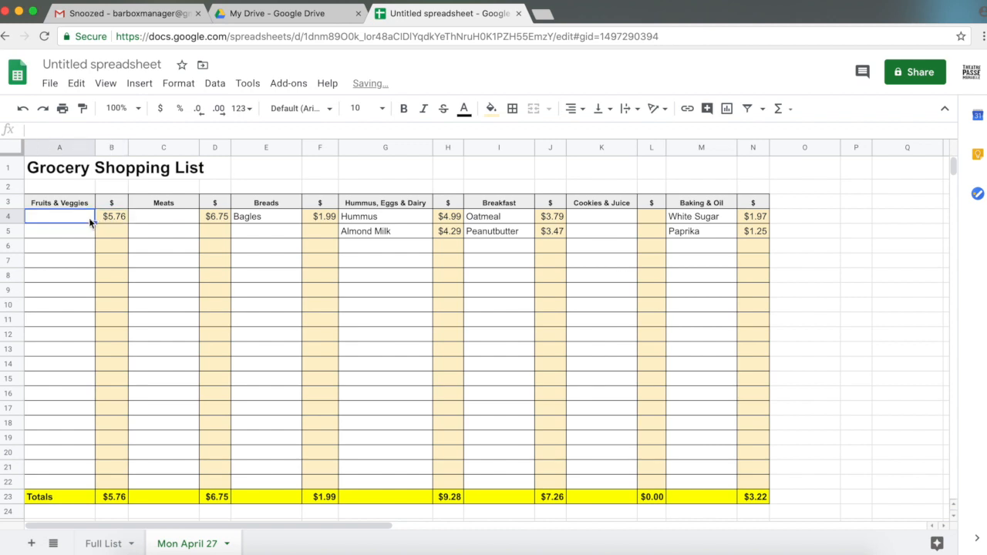
shift+click(754, 216)
shift+click(754, 231)
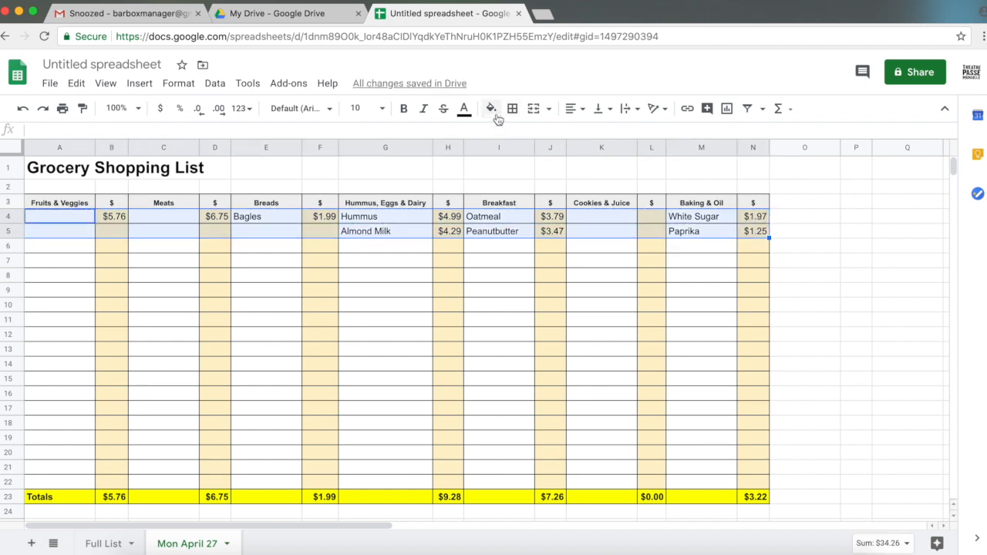
key(Delete)
click(384, 275)
Clear all items and prices from A27:L28 in the second table of the Mon April 27 sheet.
scroll(384, 275, down, 5)
scroll(384, 281, down, 3)
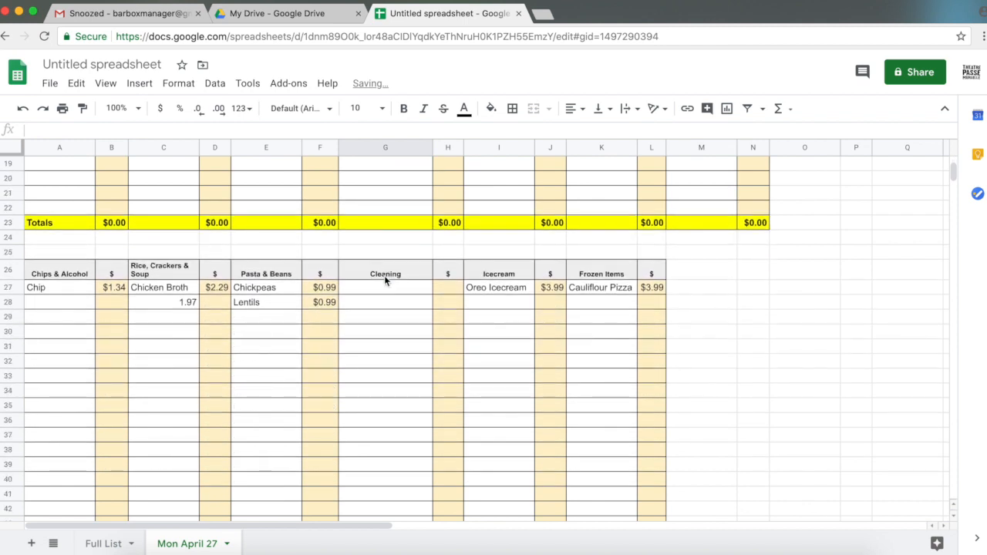
click(88, 273)
shift+click(621, 286)
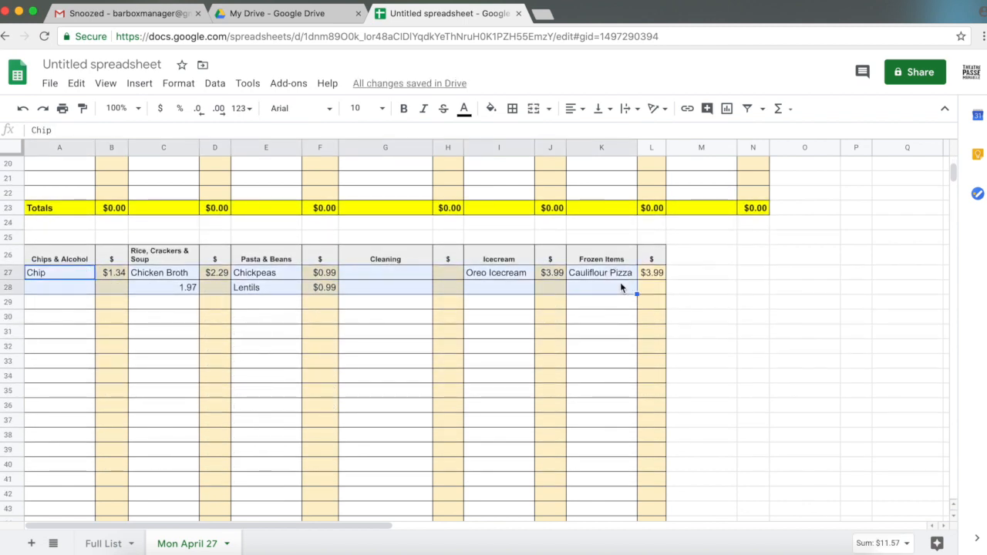
shift+click(649, 291)
key(Delete)
click(645, 290)
click(733, 346)
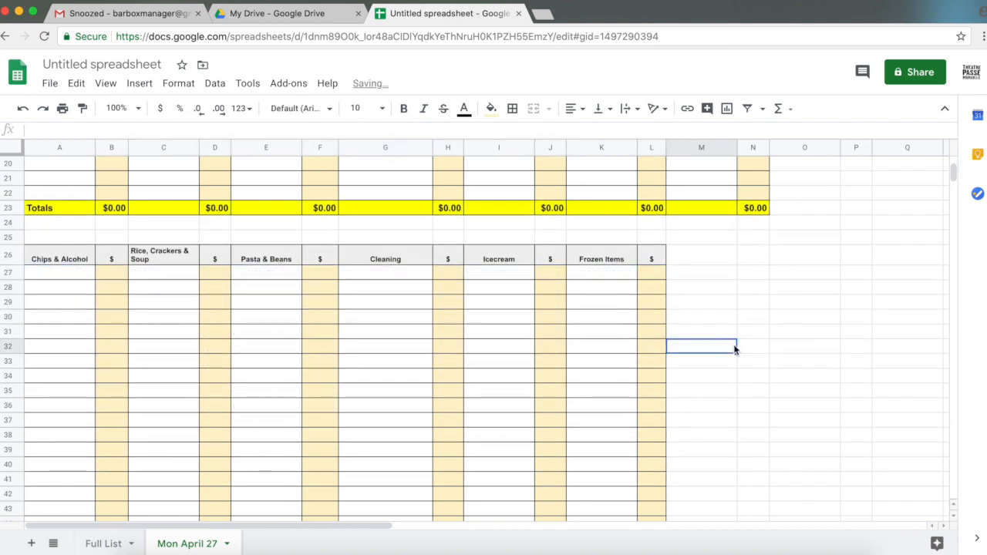
Duplicate the cleared Mon April 27 sheet.
scroll(733, 346, down, 5)
scroll(733, 346, up, 8)
scroll(734, 349, up, 4)
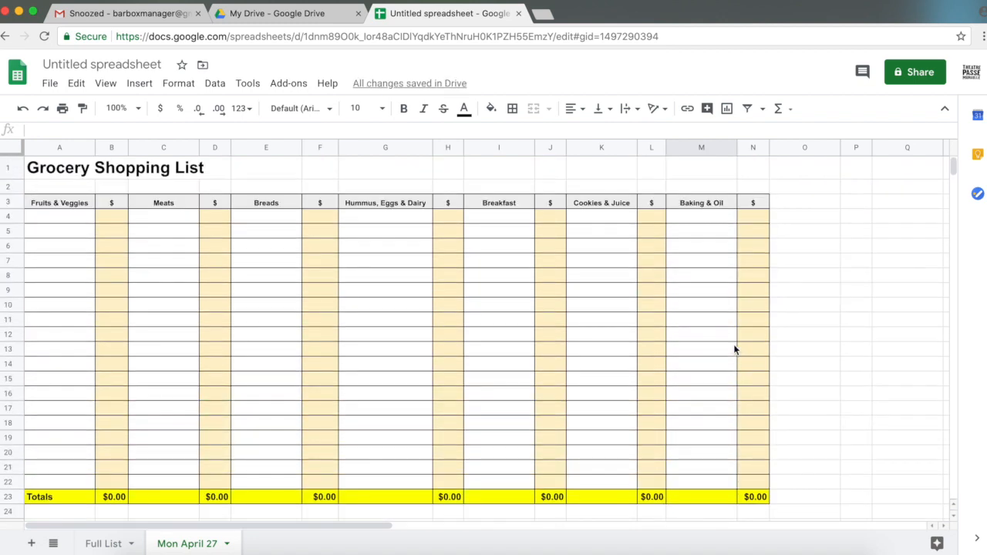
scroll(397, 375, down, 2)
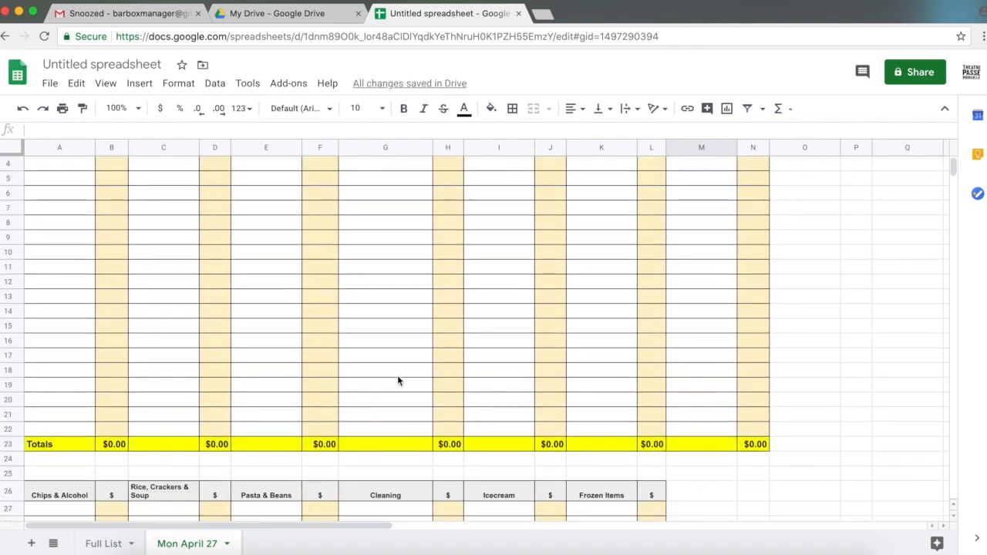
click(227, 544)
click(205, 321)
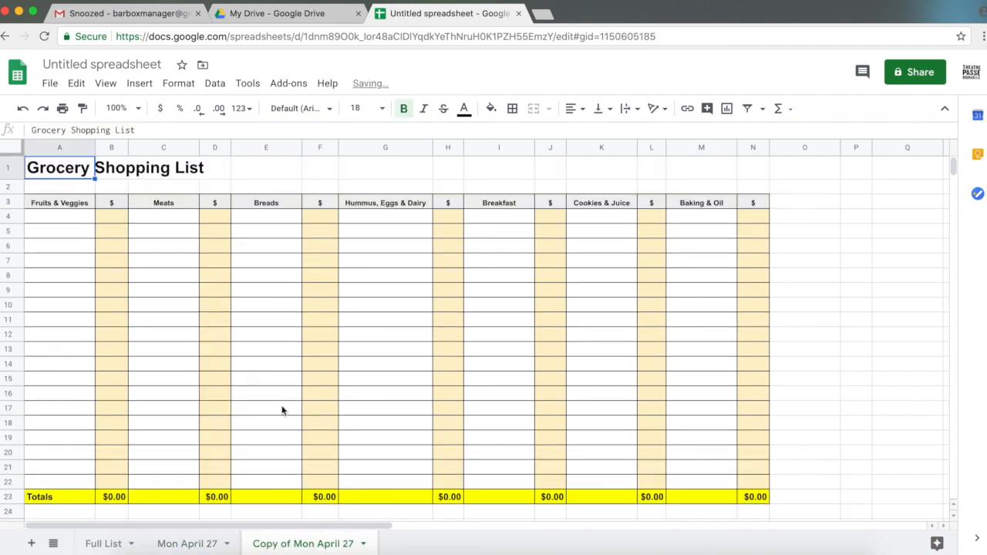
Rename the copy of the Mon April 27 sheet as Mon May 4.
click(362, 544)
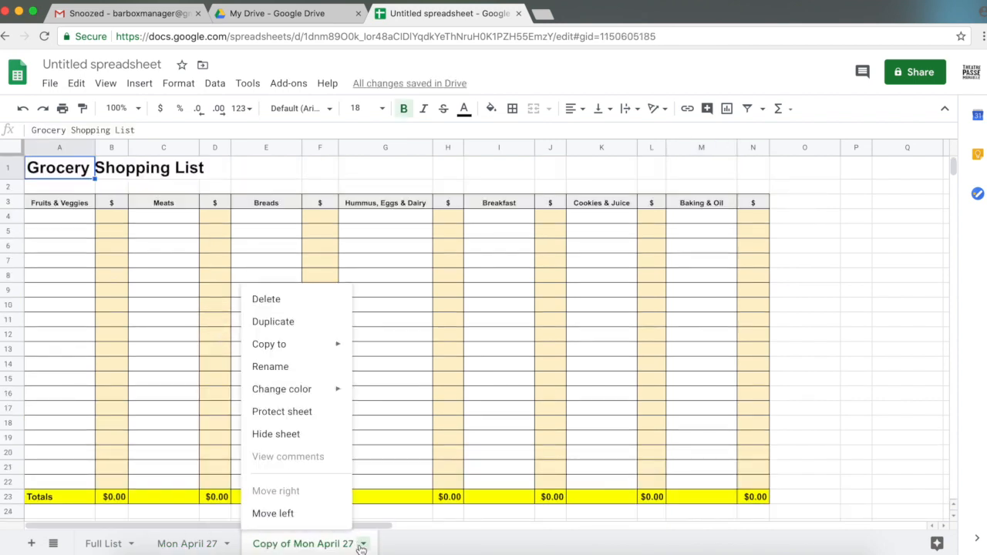
click(269, 366)
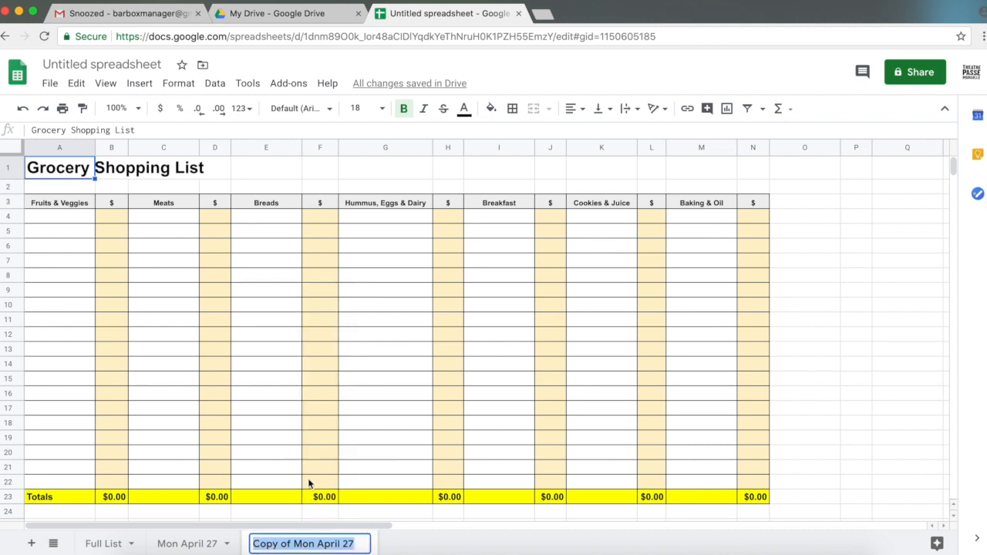
text(Monday)
key(BackSpace)
key(BackSpace)
key(BackSpace)
text(May)
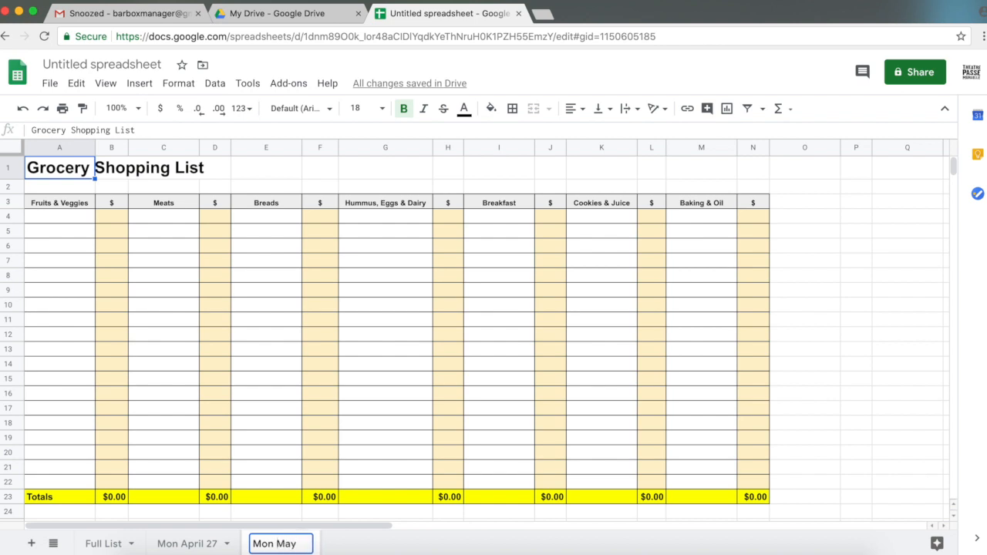
text( 4)
key(Return)
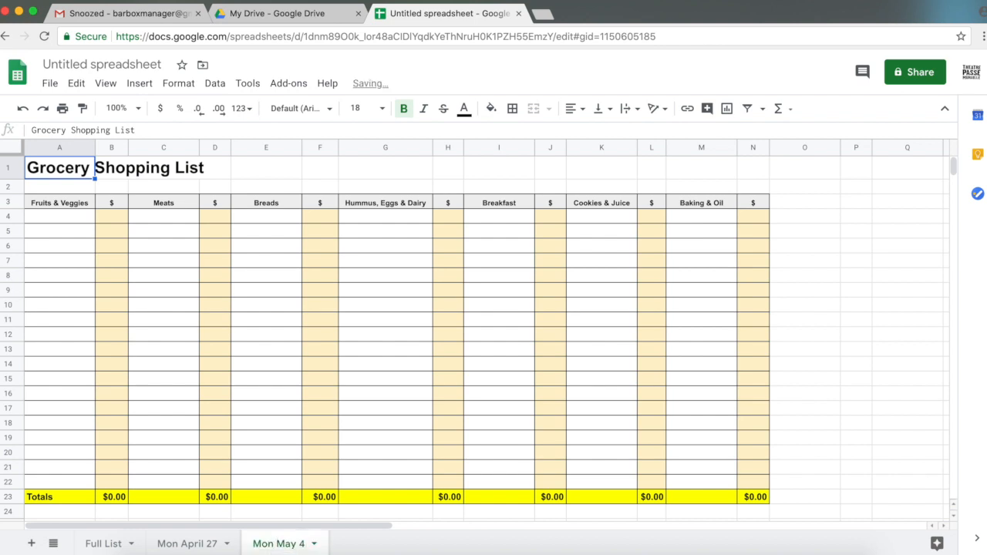
Look over both tables on the Mon May 4 sheet to check that they are blank.
click(441, 425)
scroll(440, 430, down, 3)
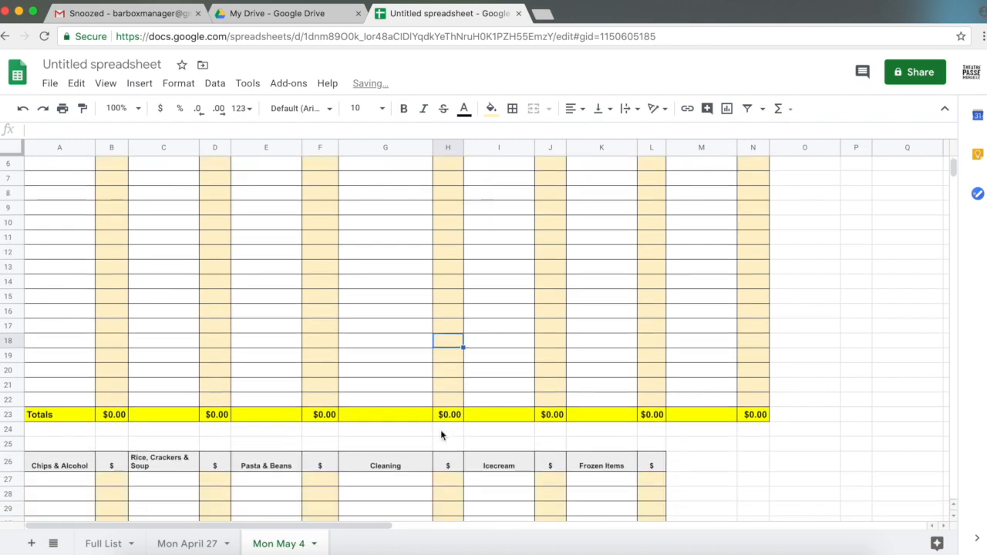
scroll(440, 429, up, 3)
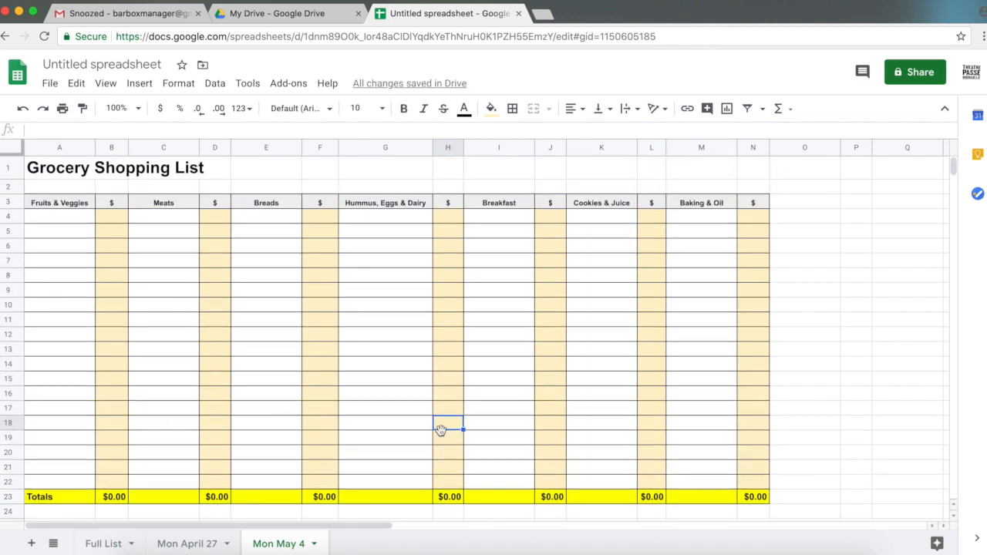
scroll(440, 429, down, 10)
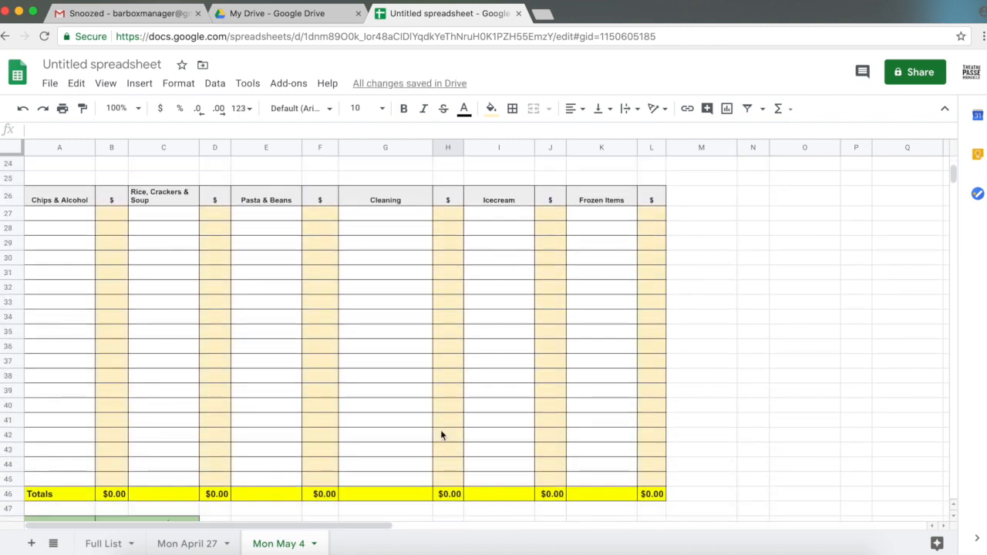
scroll(440, 430, down, 1)
Review the items, prices and totals on the Full List sheet and compare it with the Mon April 27 and Mon May 4 sheets.
click(111, 543)
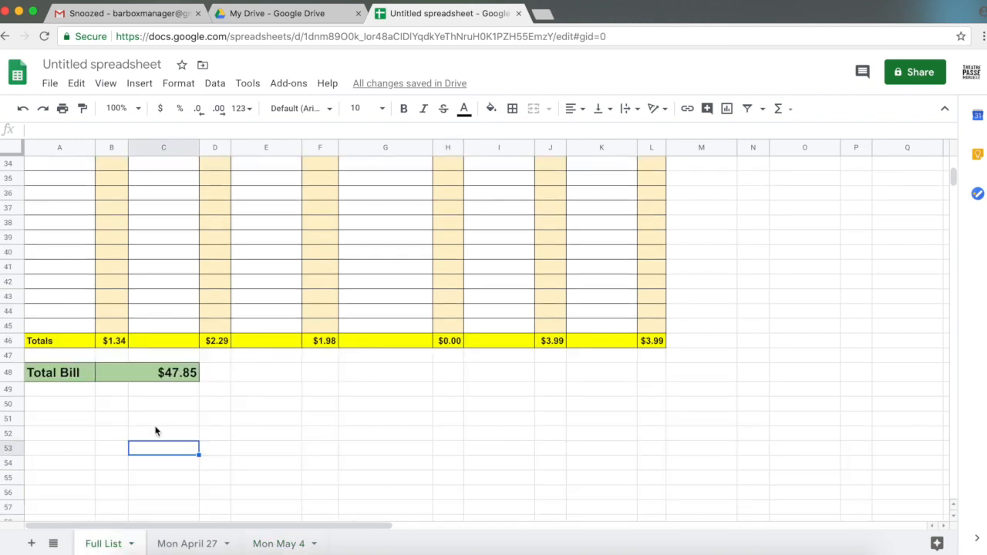
scroll(155, 431, up, 12)
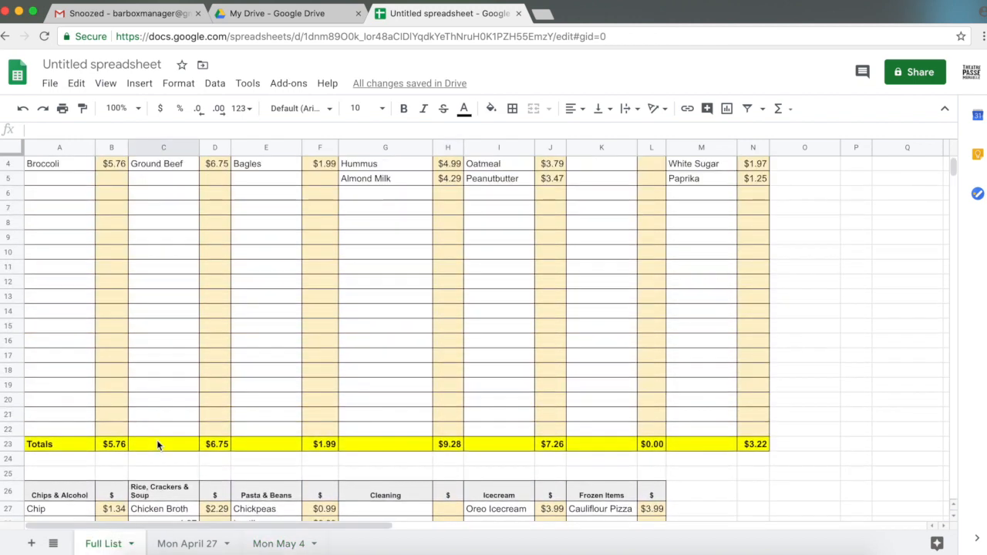
scroll(157, 444, up, 2)
scroll(157, 443, down, 6)
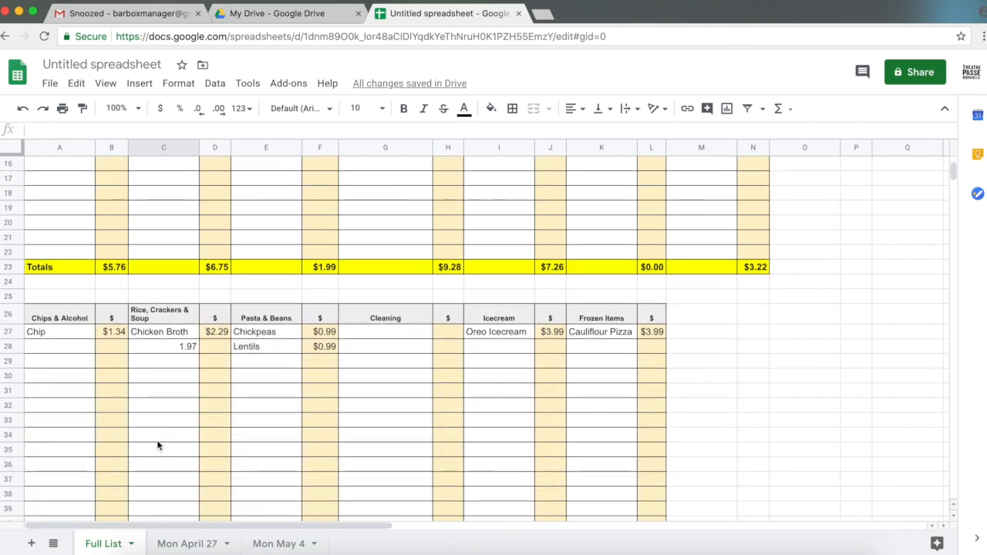
scroll(156, 445, down, 5)
click(192, 544)
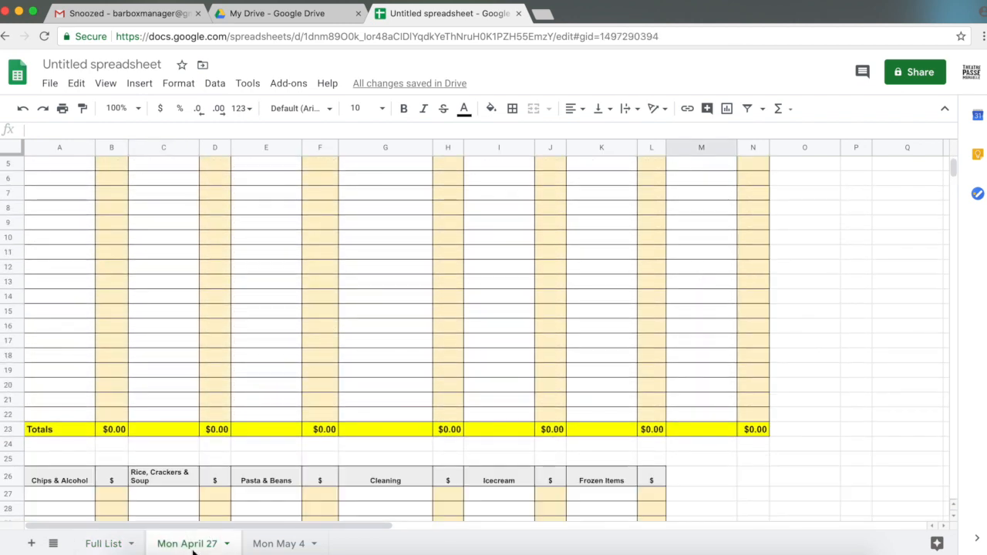
click(279, 543)
click(110, 542)
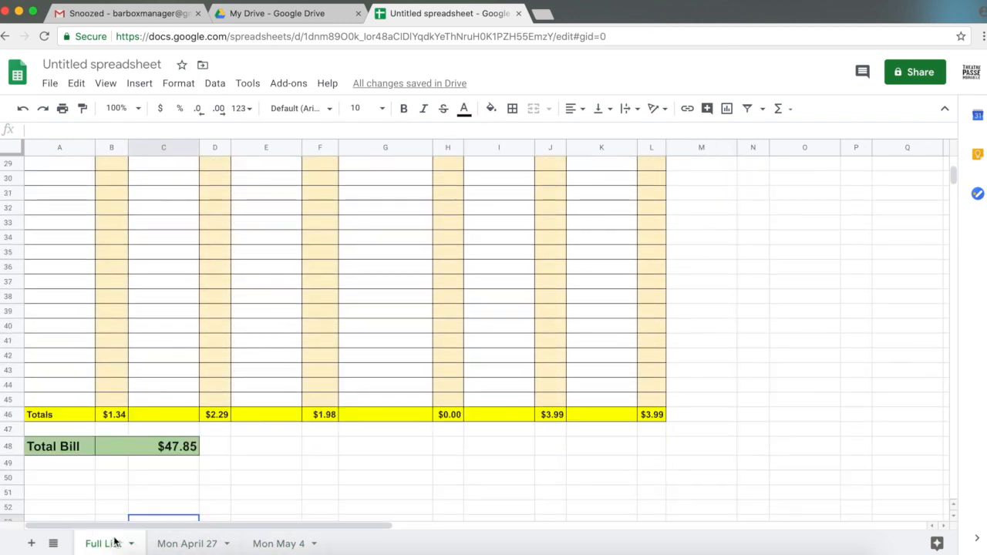
scroll(185, 437, up, 10)
scroll(185, 436, right, 1)
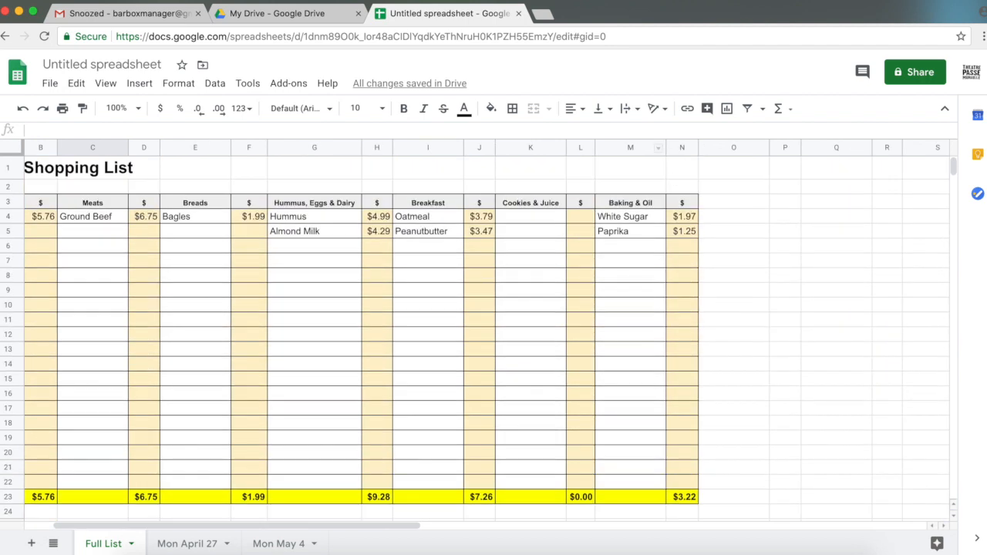